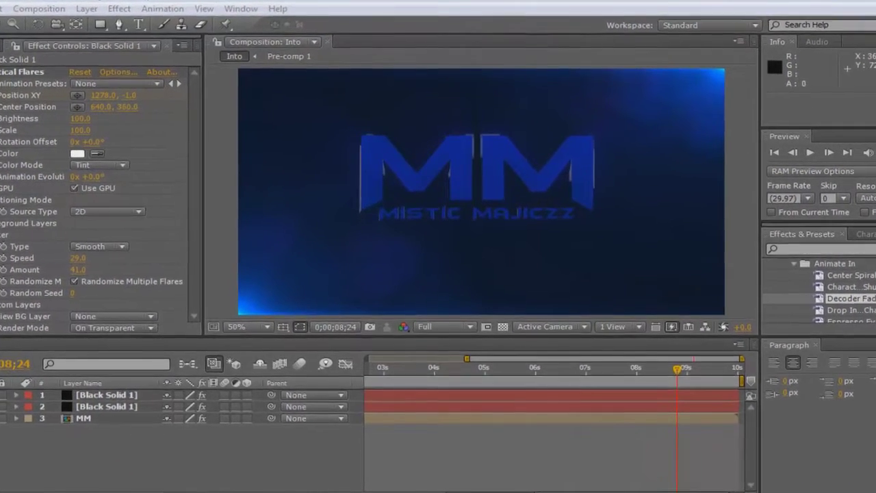
Switch to Chrome to show the finished 'Mistic Majiczz Intro | By CMG' video on YouTube.
click(375, 490)
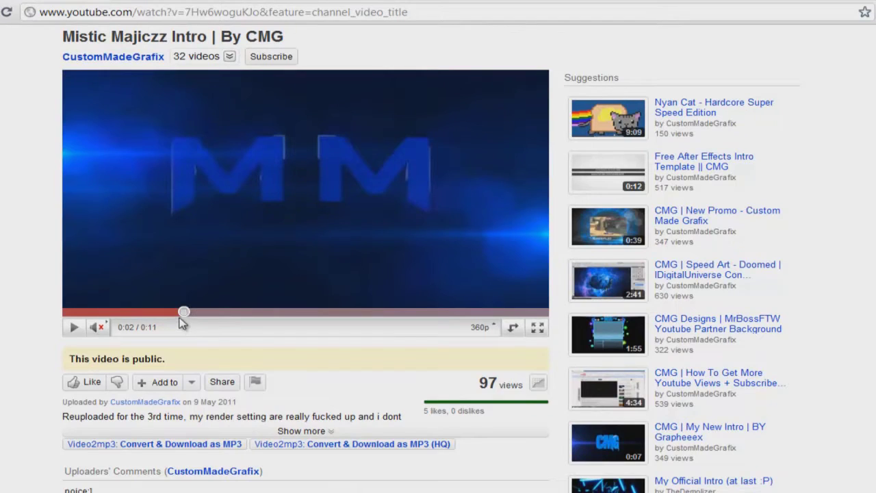
Skim ahead through the finished intro video, then return to the After Effects 'Into' composition.
drag(183, 312, 494, 314)
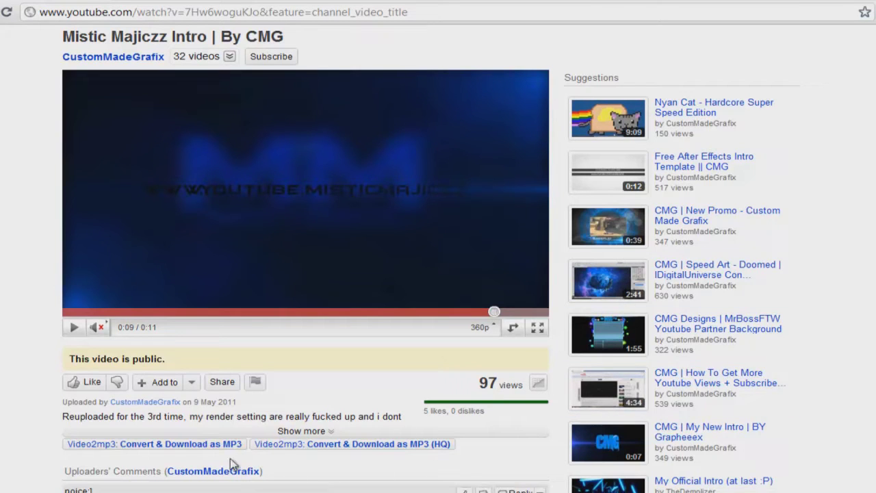
scroll(221, 143, up, 1)
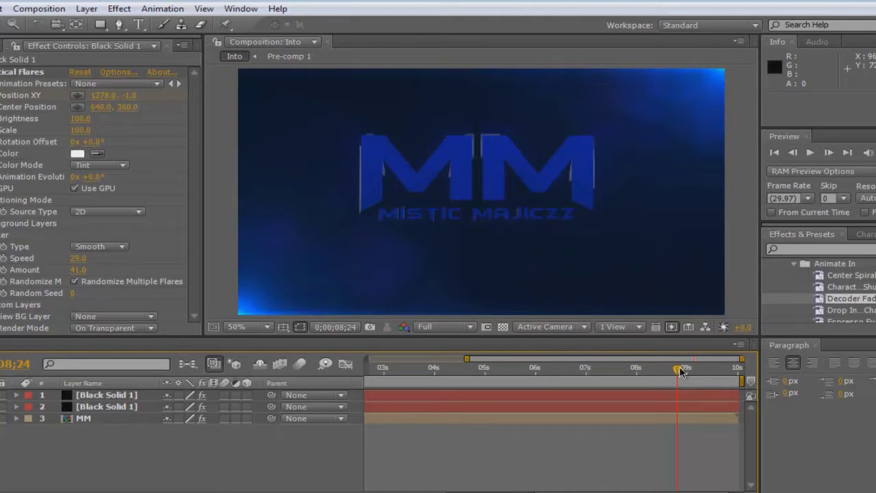
Move the current time to 6;00 and add a new adjustment layer to the comp.
drag(678, 370, 539, 370)
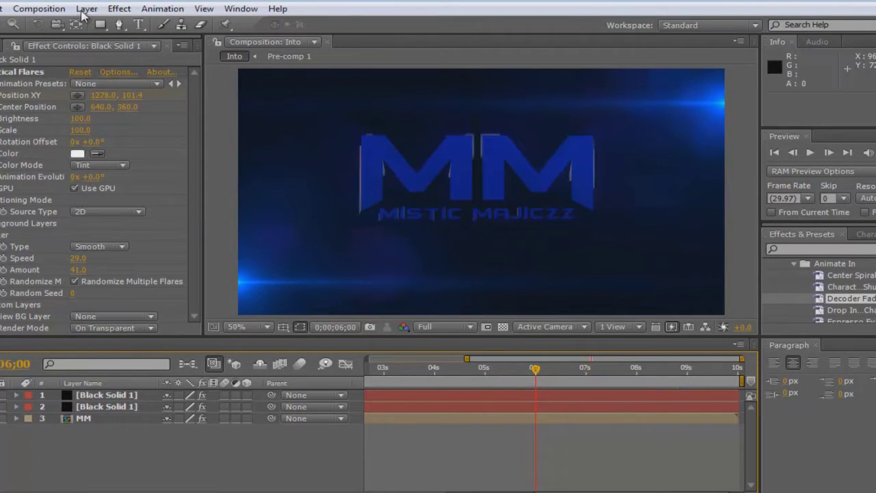
click(87, 9)
mouse_move(115, 25)
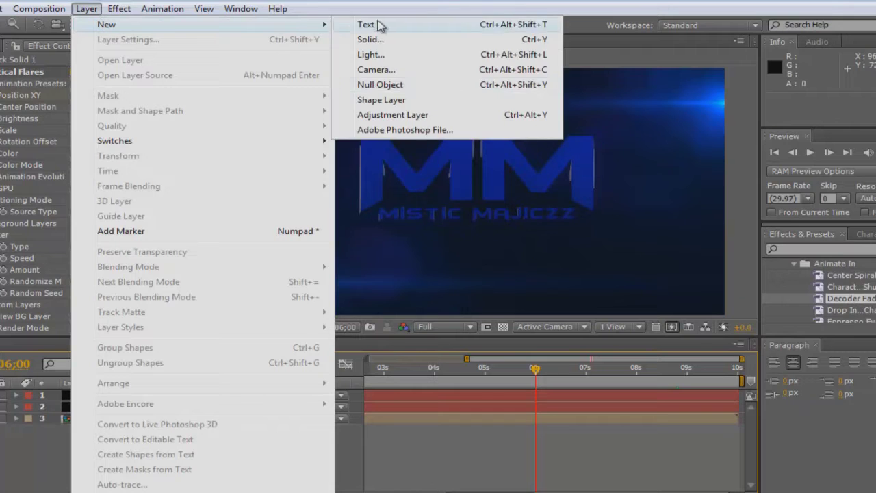
click(382, 116)
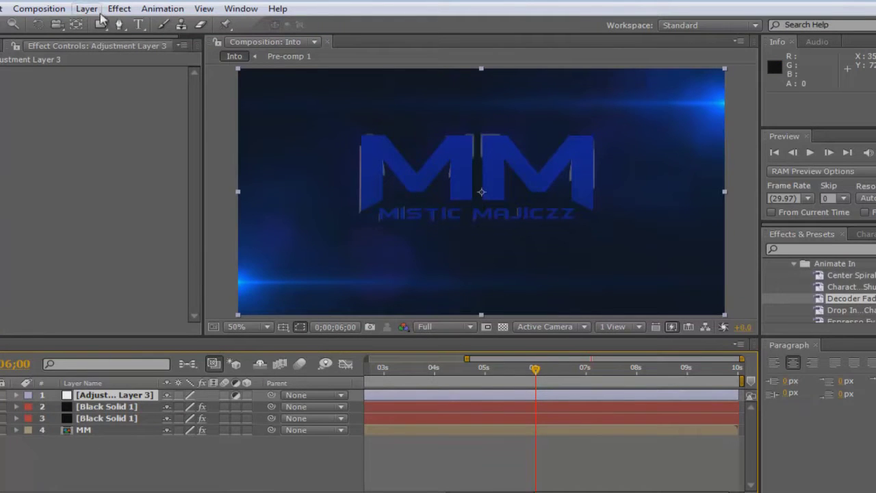
Apply a Fast Blur effect from Blur & Sharpen to Adjustment Layer 3.
click(120, 9)
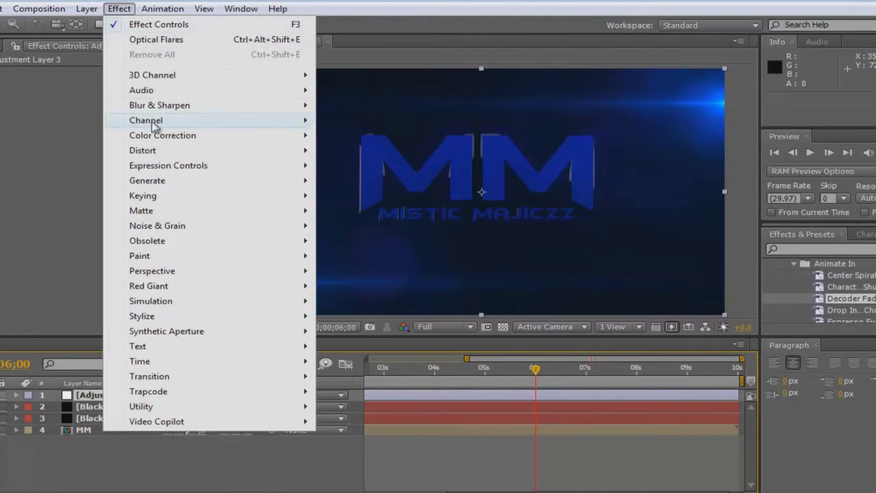
mouse_move(183, 114)
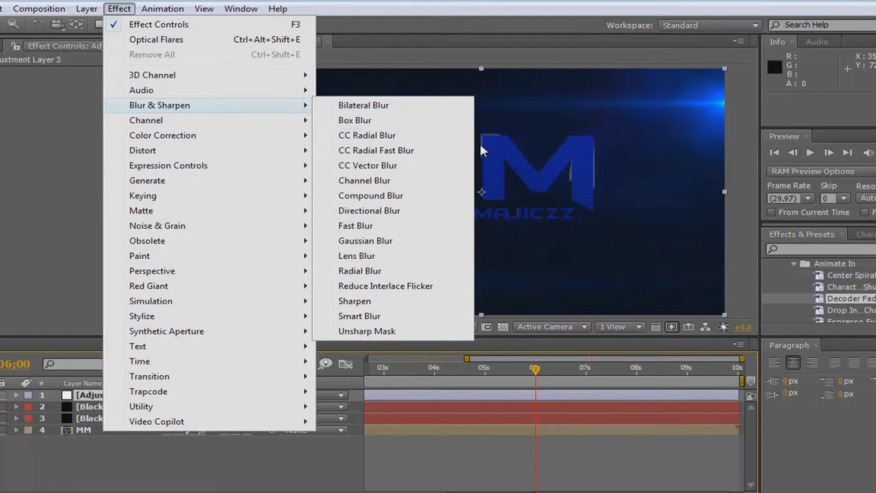
click(397, 232)
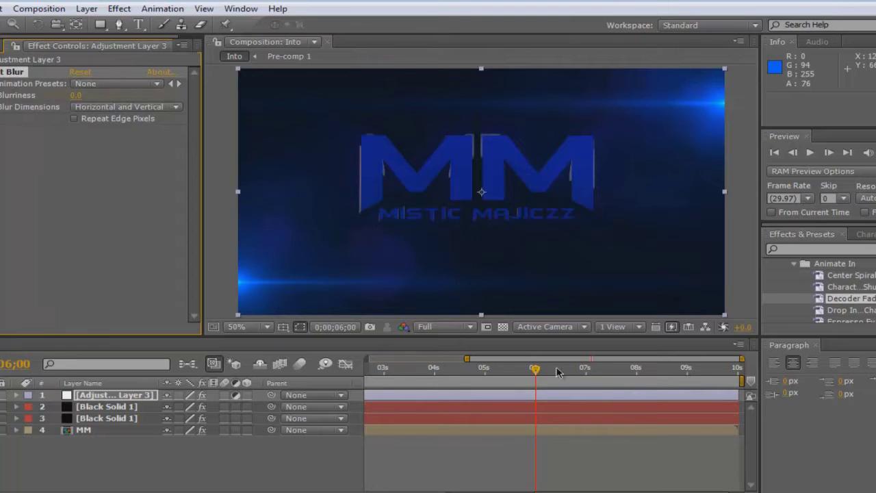
drag(535, 370, 555, 370)
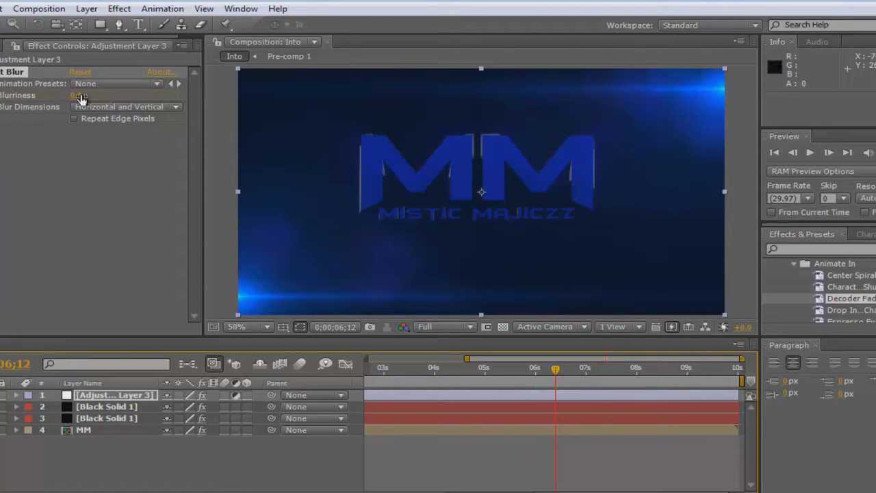
Raise Fast Blur's Blurriness to 35.0 and scrub the timeline to check the blurred logo.
drag(80, 100, 91, 91)
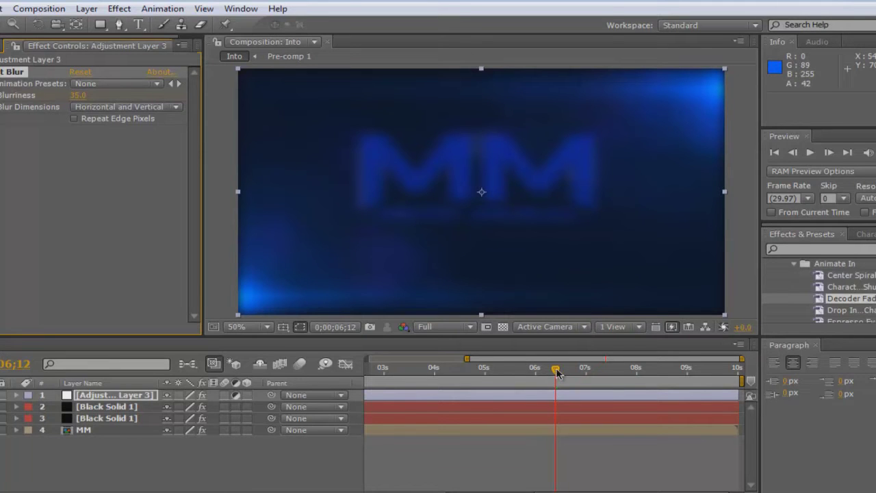
mouse_move(556, 370)
mouse_down()
mouse_move(522, 370)
mouse_move(568, 370)
mouse_up()
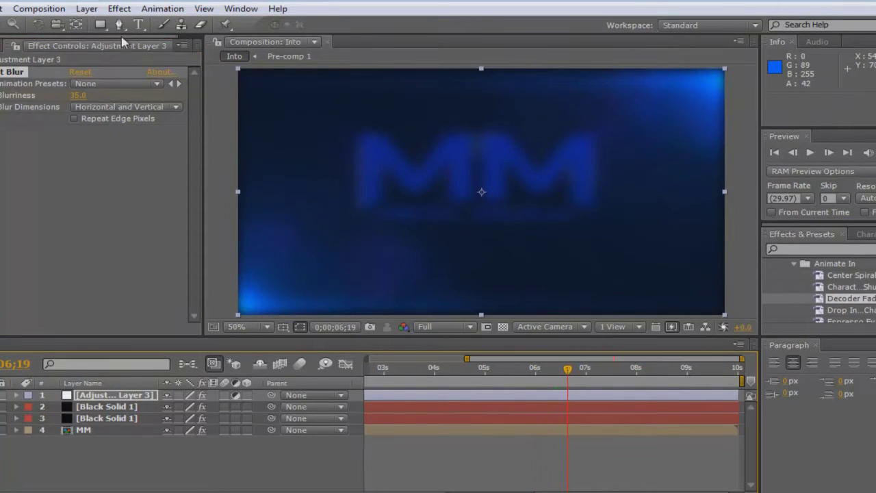
Start a text layer on the comp and set its font to BankGothic Md BT Medium.
click(140, 26)
click(284, 178)
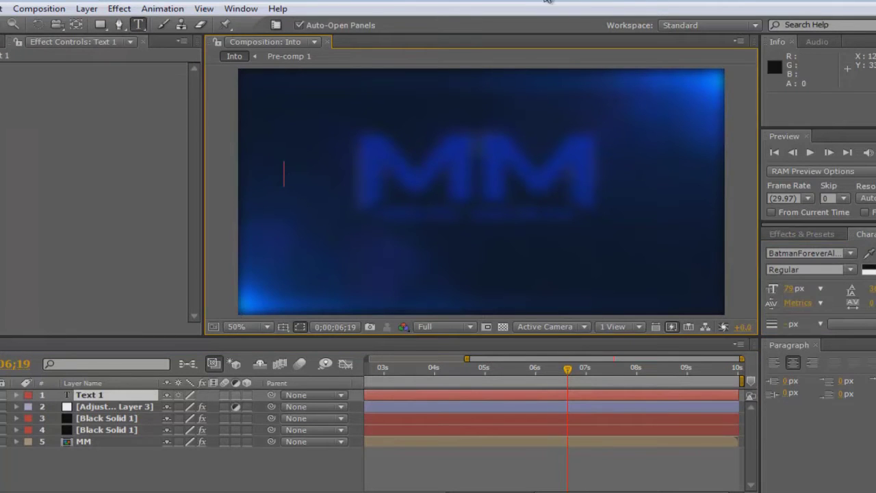
click(846, 252)
scroll(810, 274, up, 3)
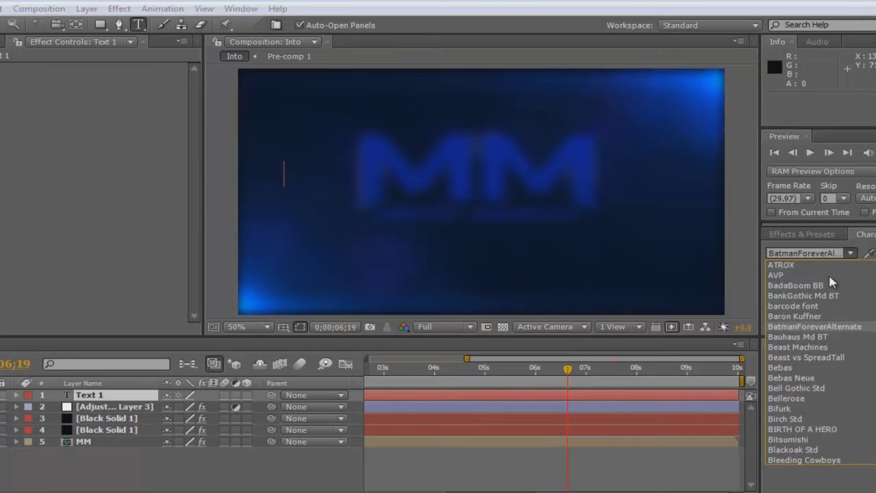
click(808, 296)
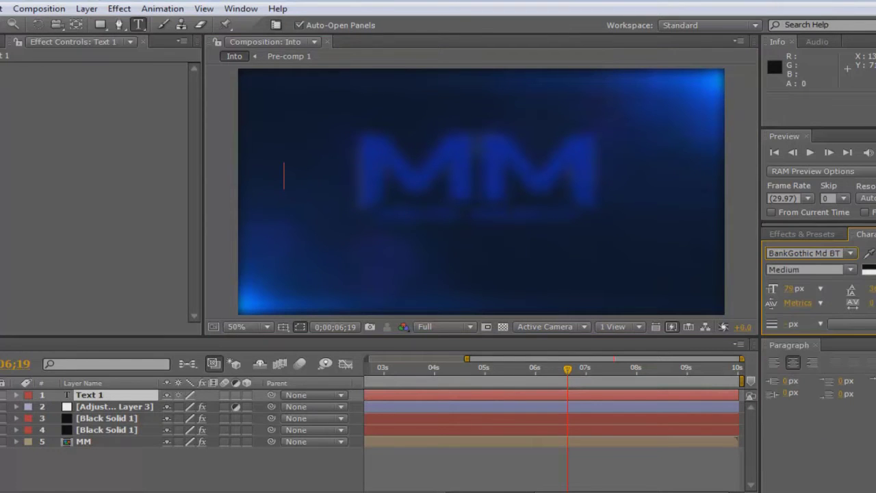
click(283, 177)
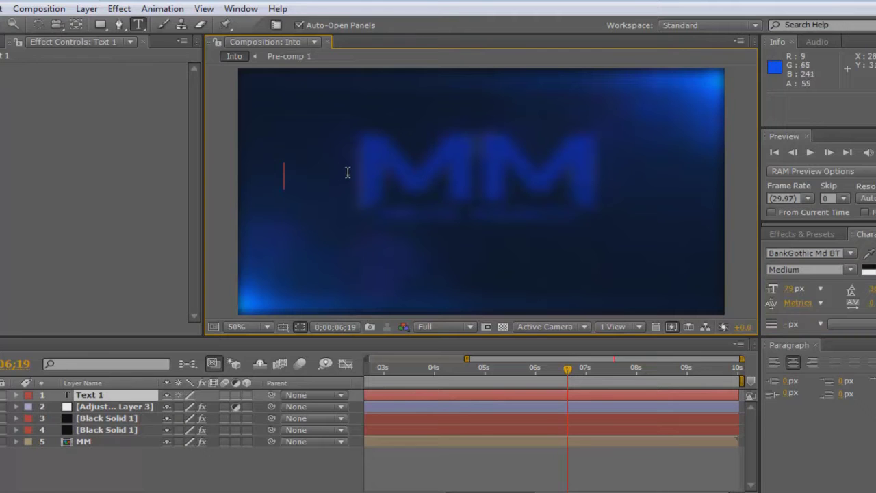
text(www.)
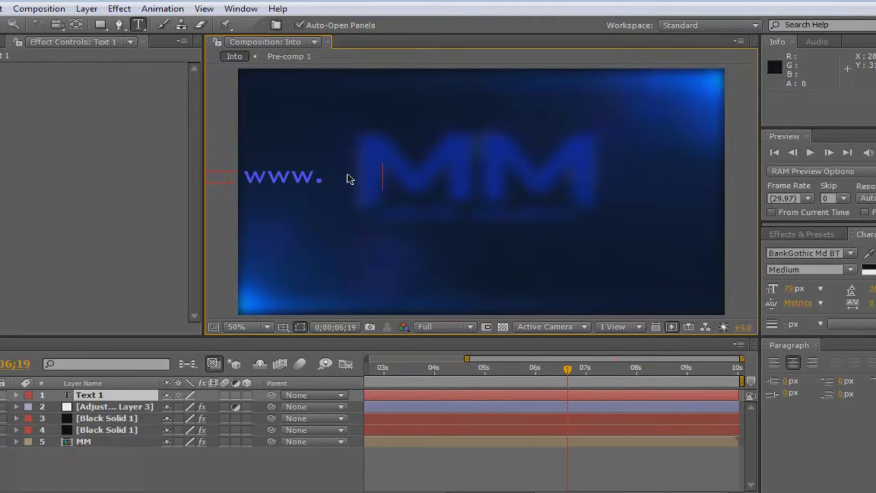
text( youtub)
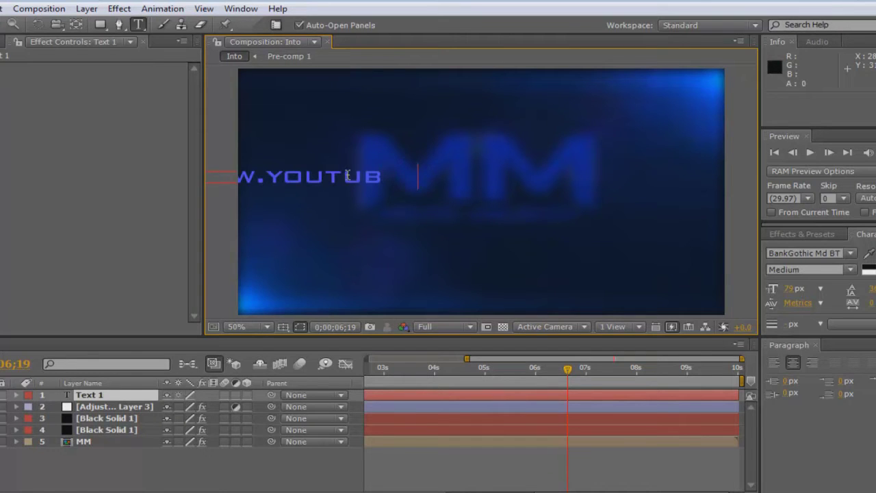
key(BackSpace)
text(e.com/)
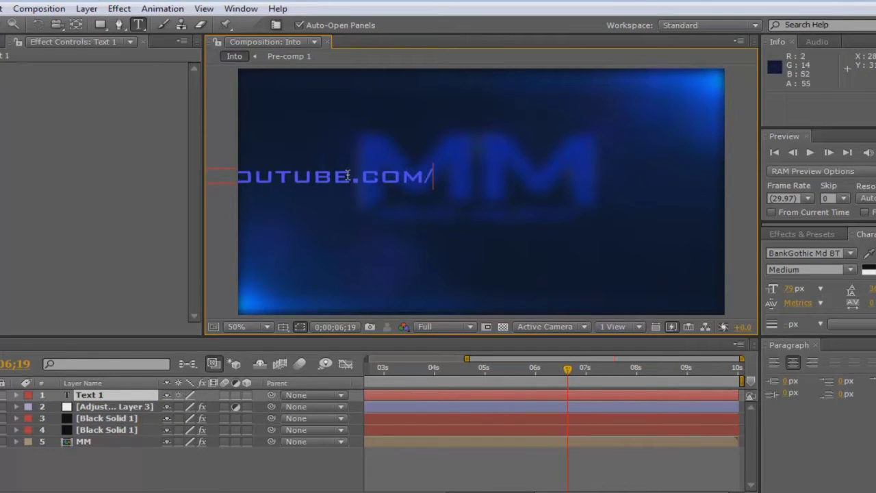
text(MI)
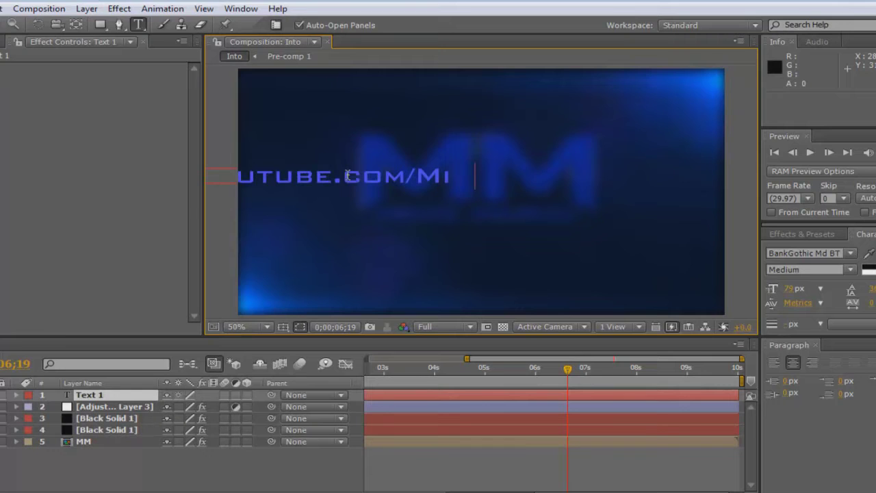
key(BackSpace)
text(STIC)
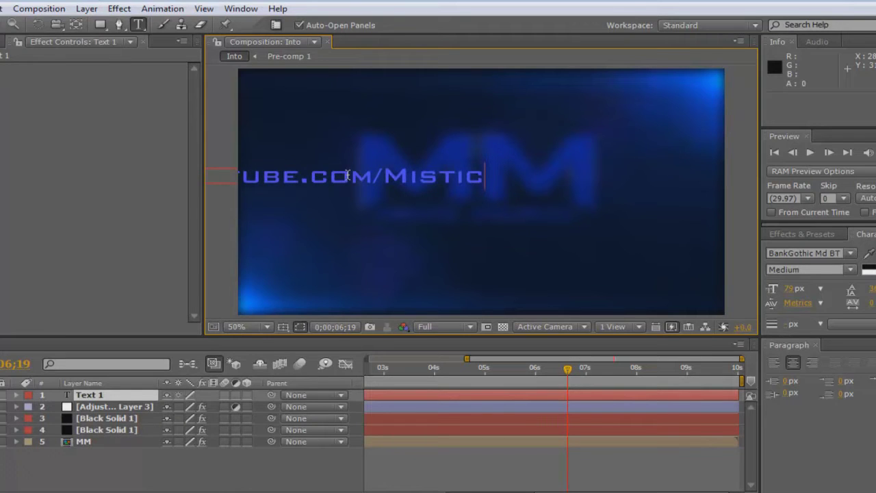
text(MA)
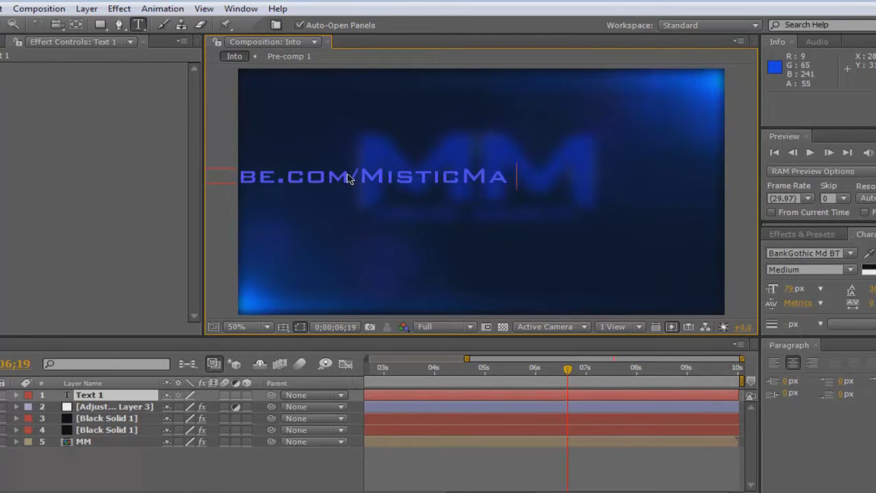
key(BackSpace)
text(jiczz)
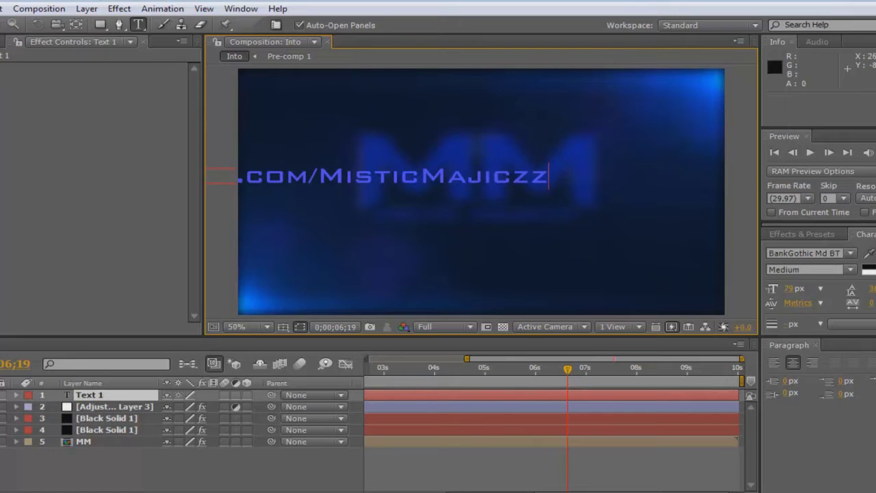
click(2, 24)
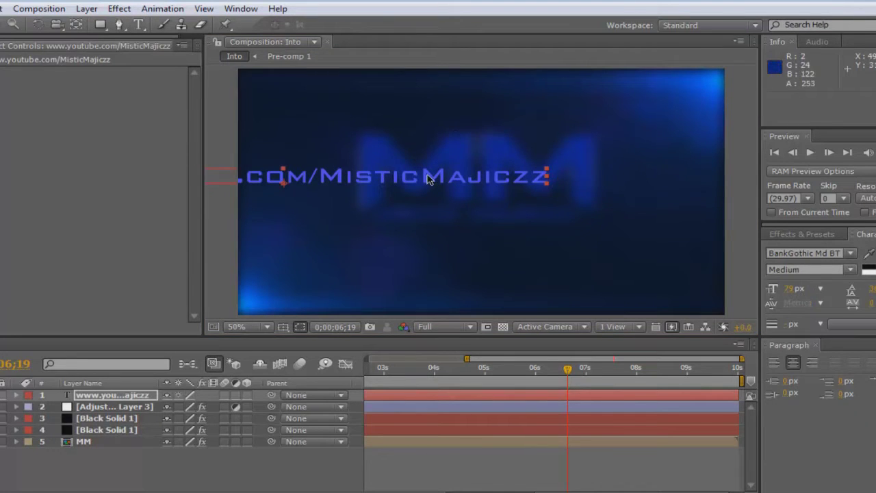
Scale the URL text to about 82% and centre it in the frame.
drag(502, 176, 625, 170)
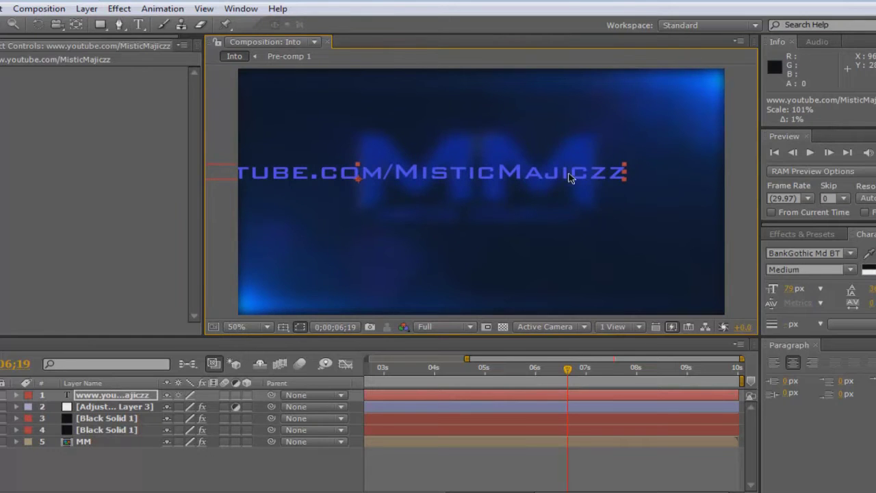
drag(545, 180, 625, 179)
key(ctrl+z)
key(ctrl+z)
key(ctrl+z)
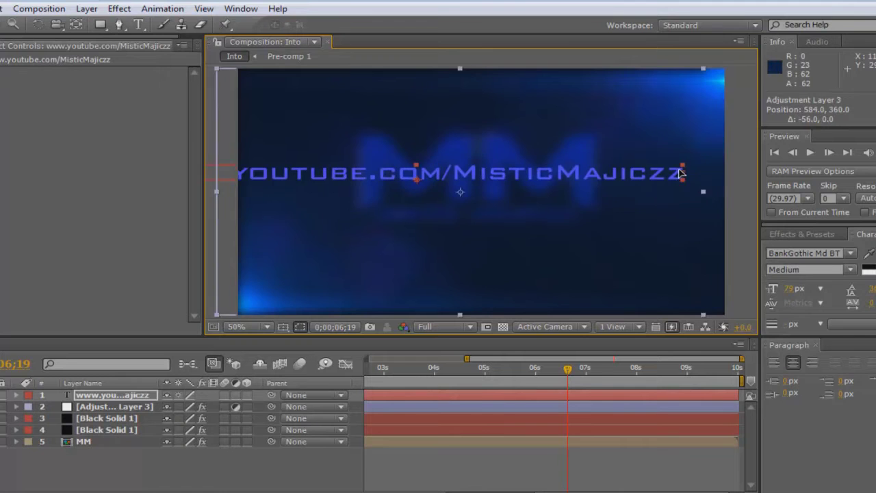
key(ctrl+z)
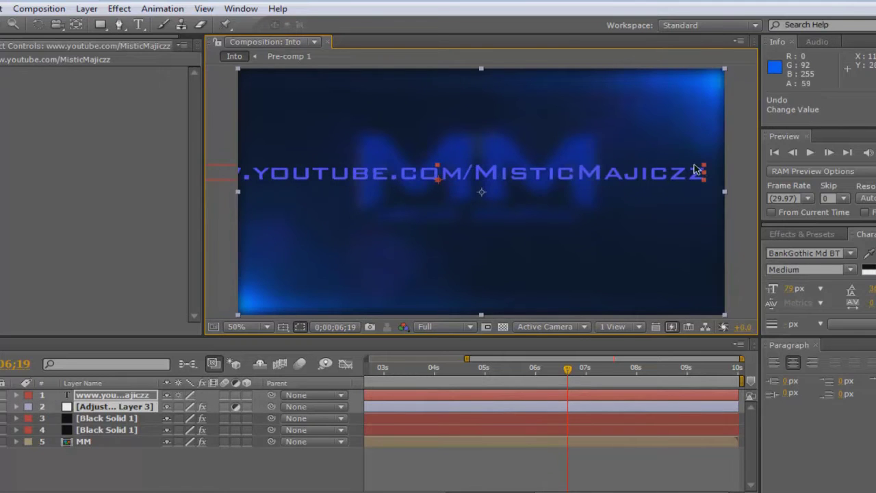
drag(706, 169, 676, 172)
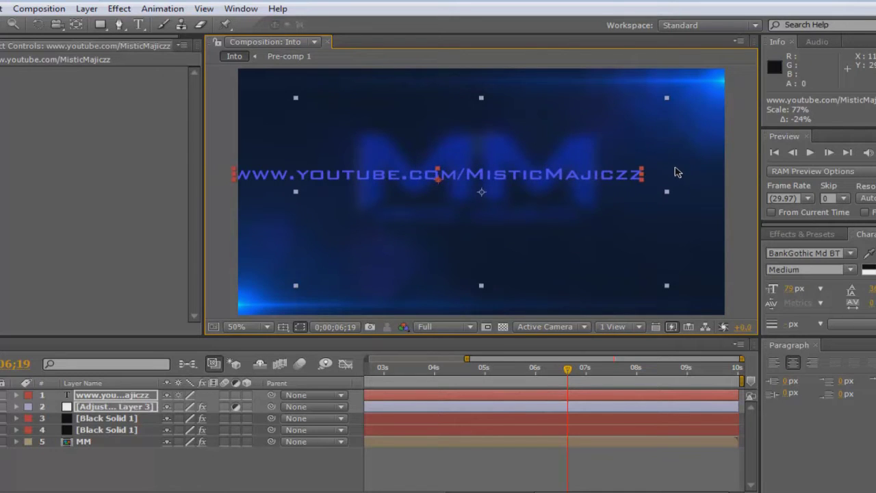
drag(563, 182, 598, 189)
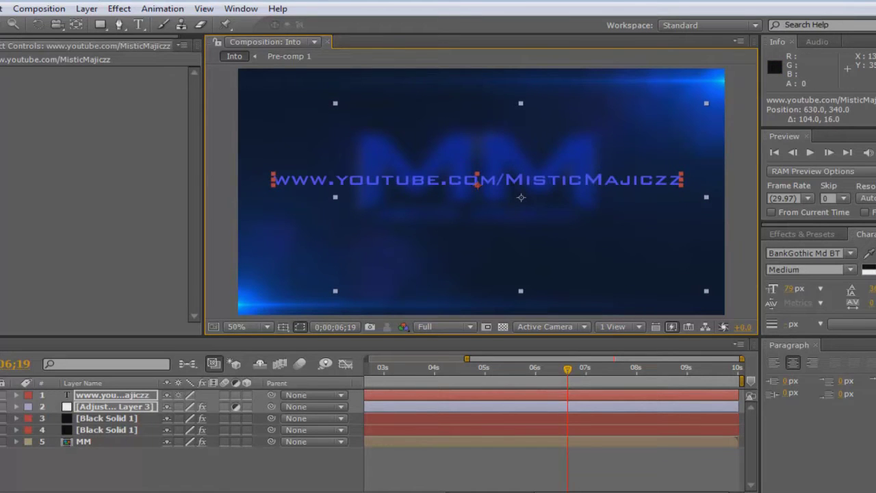
Colour the URL text pale lavender-blue #BFBDFF and nudge it slightly lower.
click(868, 270)
drag(553, 147, 461, 135)
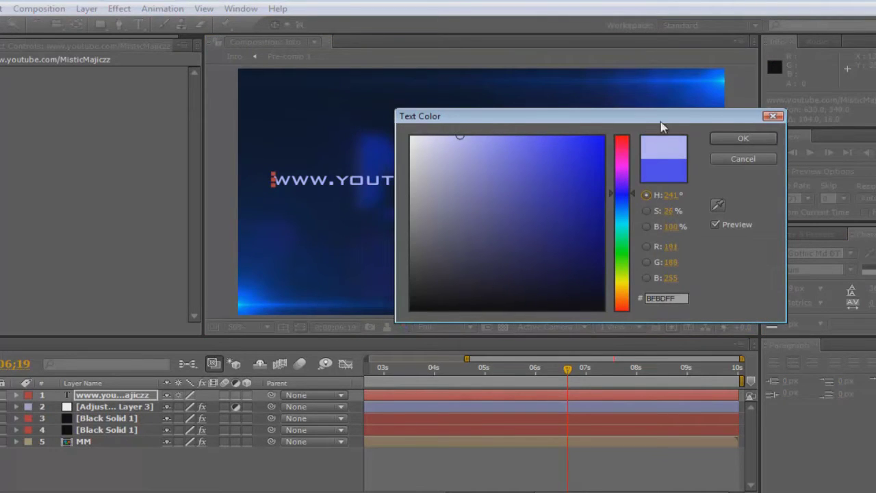
click(726, 139)
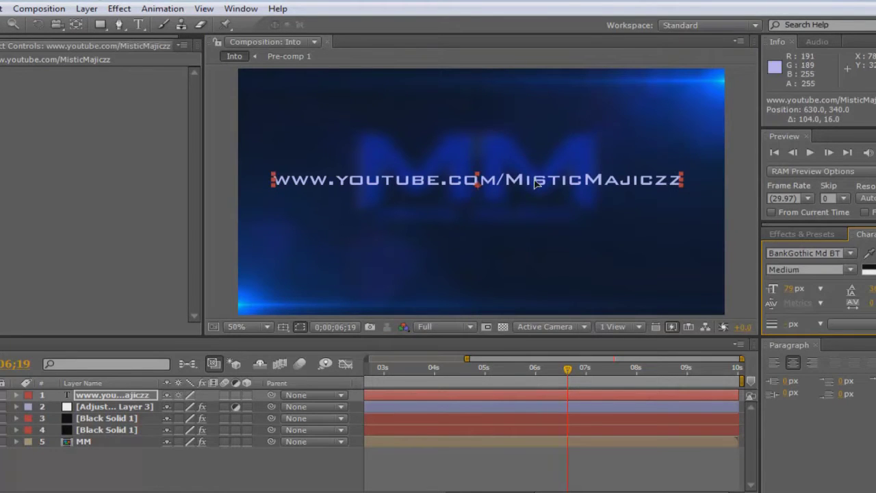
drag(534, 183, 536, 185)
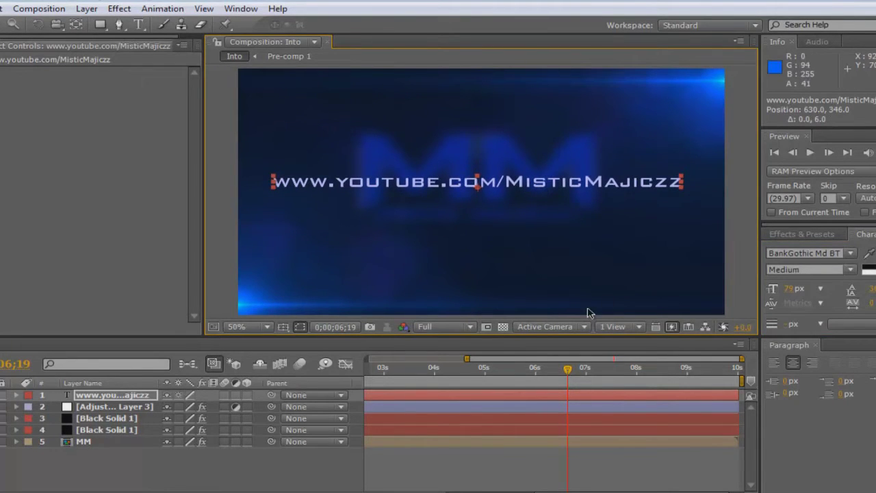
click(797, 235)
Apply the Text > Animate In > Decoder Fade preset to the URL text and scrub to preview the decode.
scroll(787, 294, up, 10)
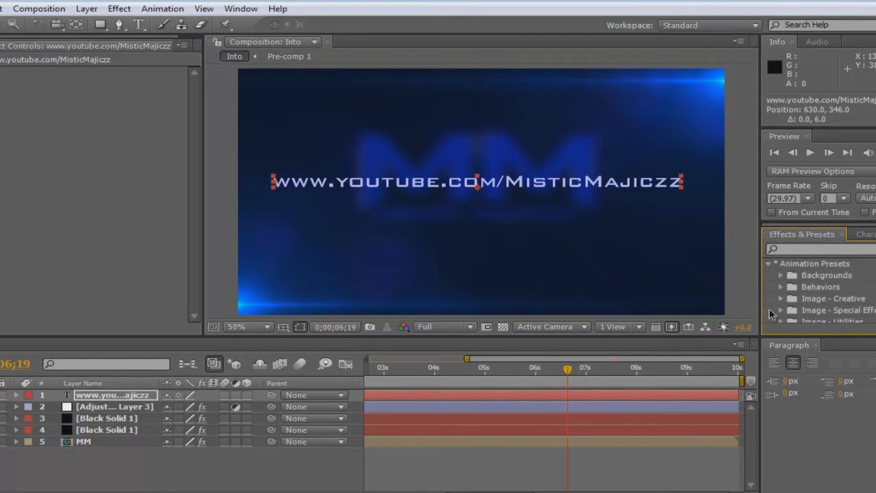
click(770, 264)
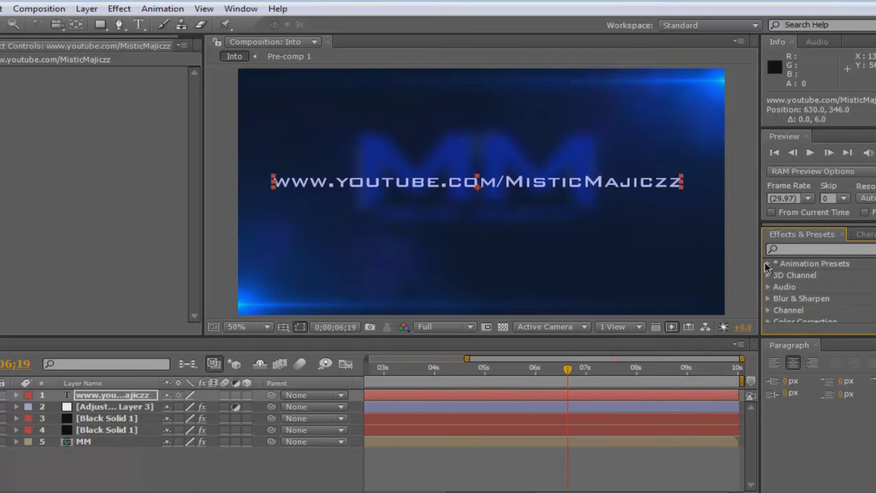
click(768, 266)
scroll(788, 280, down, 4)
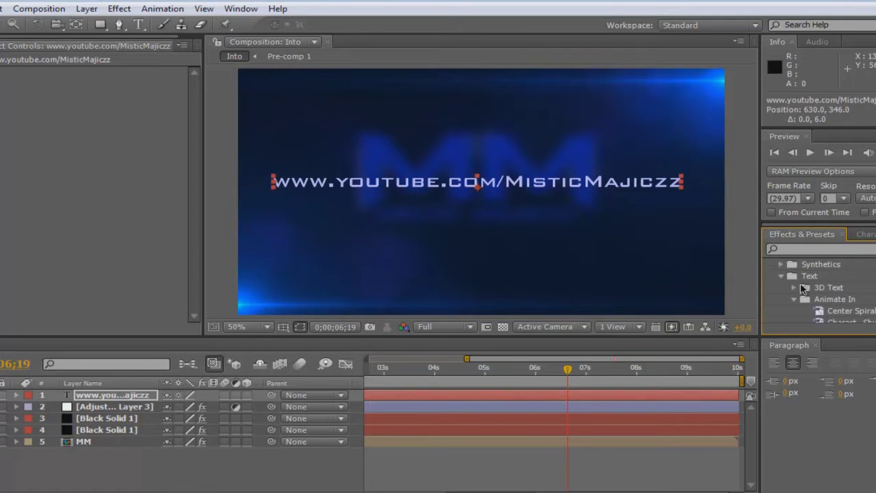
scroll(803, 289, down, 2)
scroll(849, 286, down, 3)
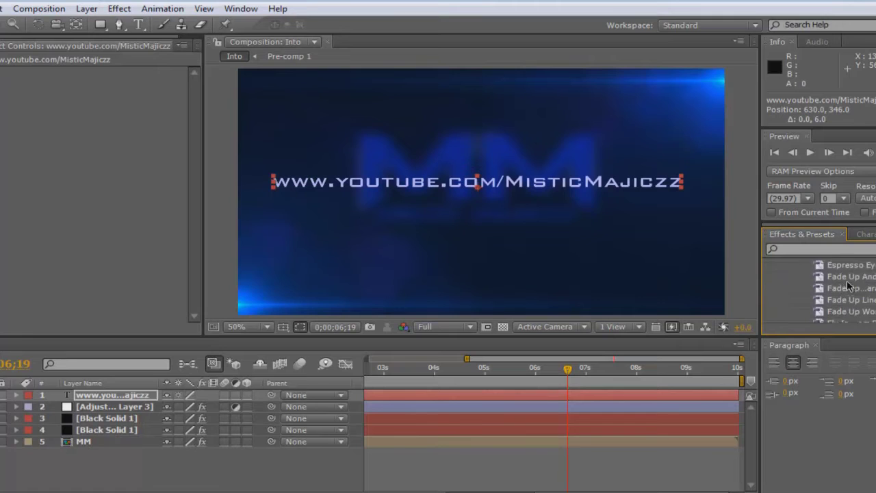
scroll(849, 286, up, 2)
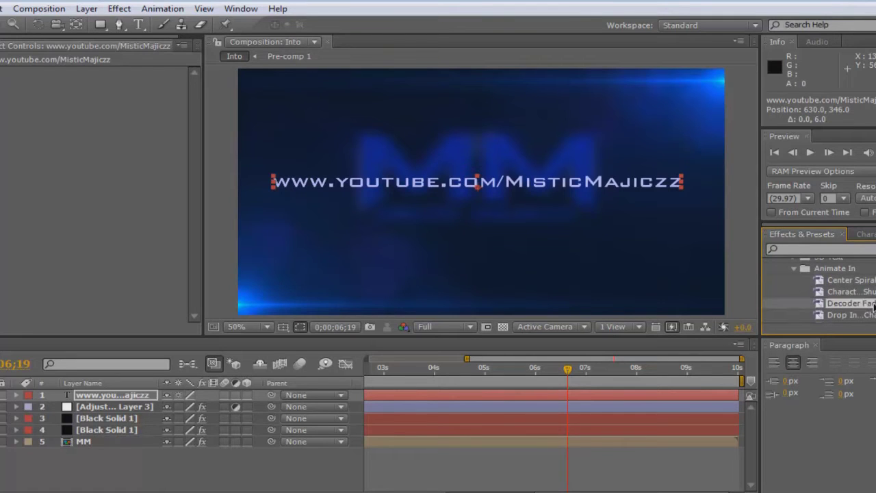
drag(873, 306, 404, 177)
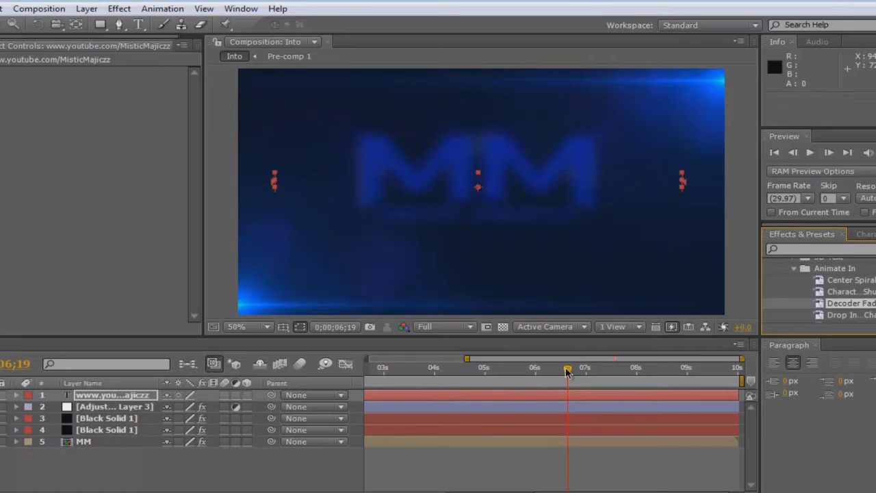
drag(570, 372, 623, 373)
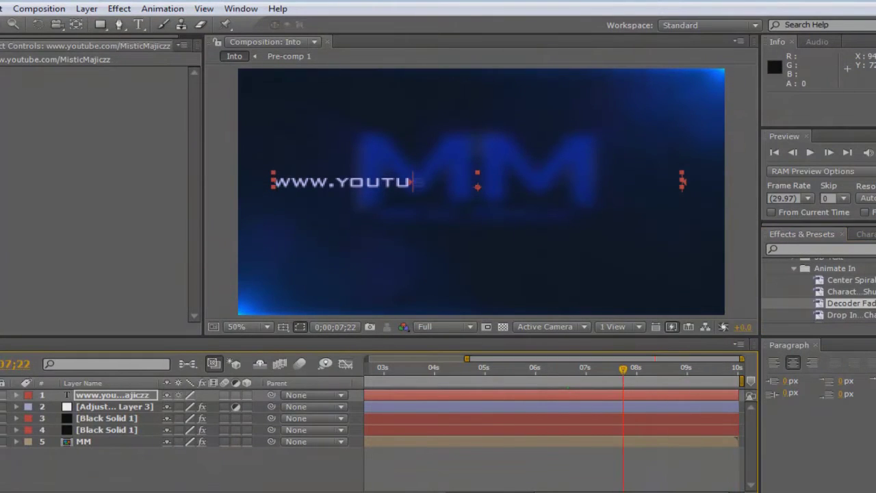
click(41, 9)
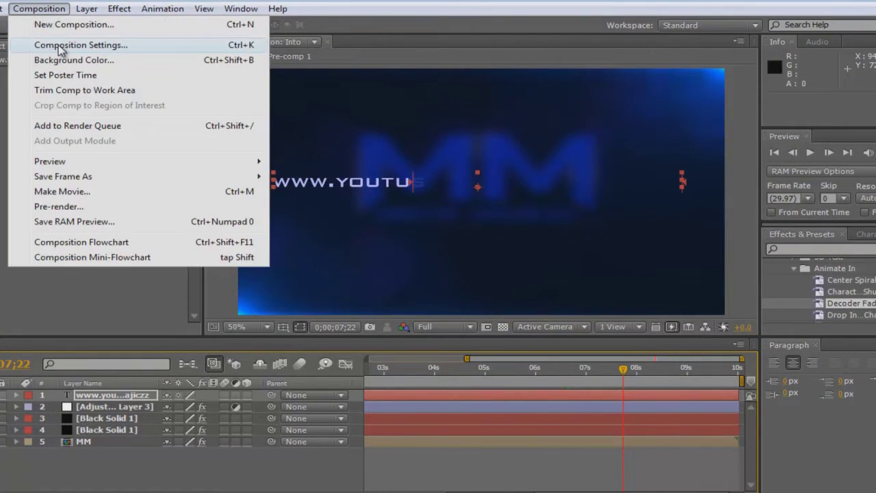
Lengthen the composition duration to 0;00;15;01 in Composition Settings.
click(59, 43)
drag(375, 323, 370, 323)
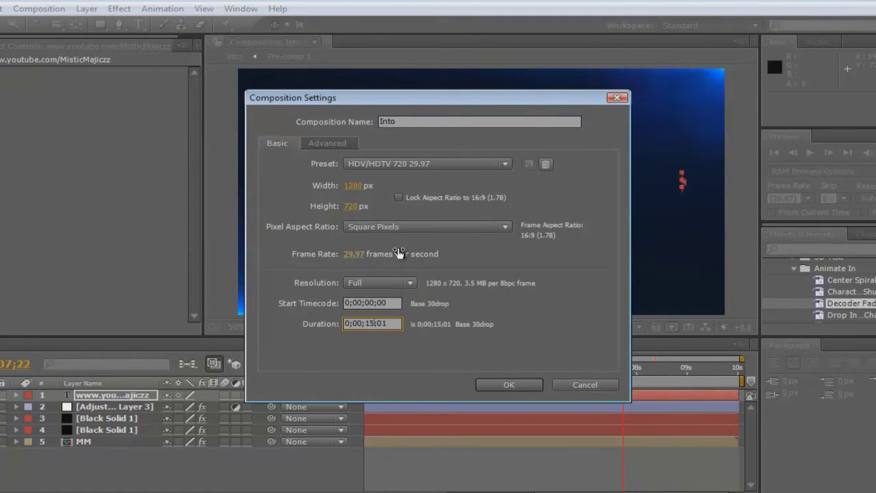
key(Escape)
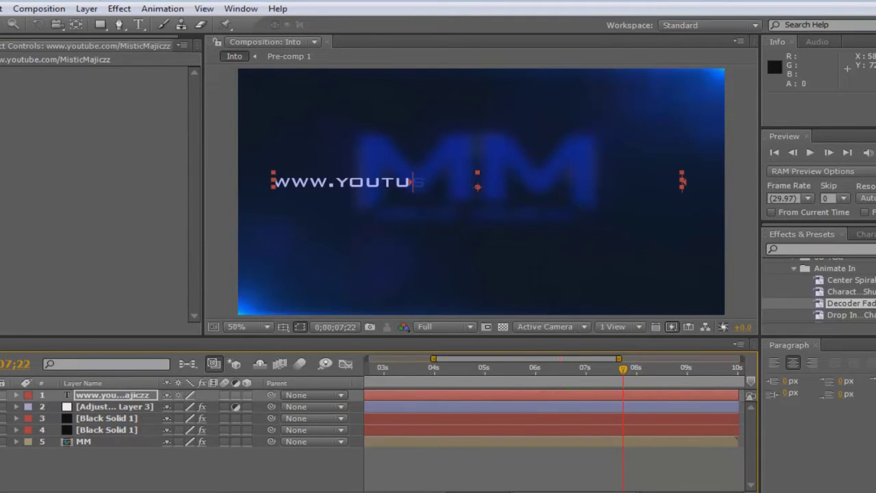
click(665, 488)
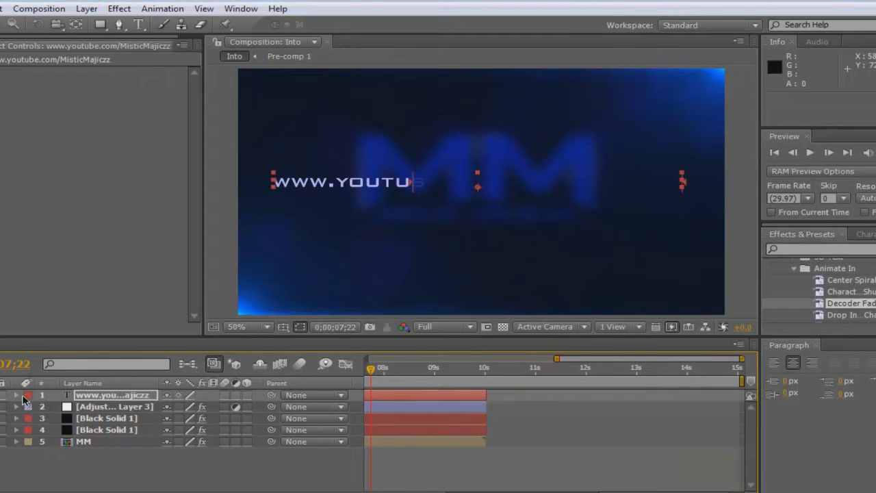
Move Range Selector 1's last Start keyframe earlier to 7;28 so the text decodes faster.
click(16, 396)
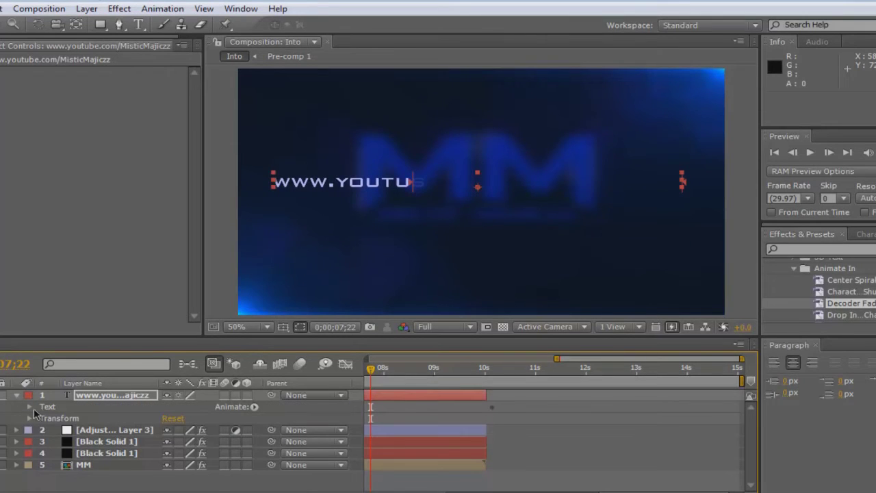
click(29, 407)
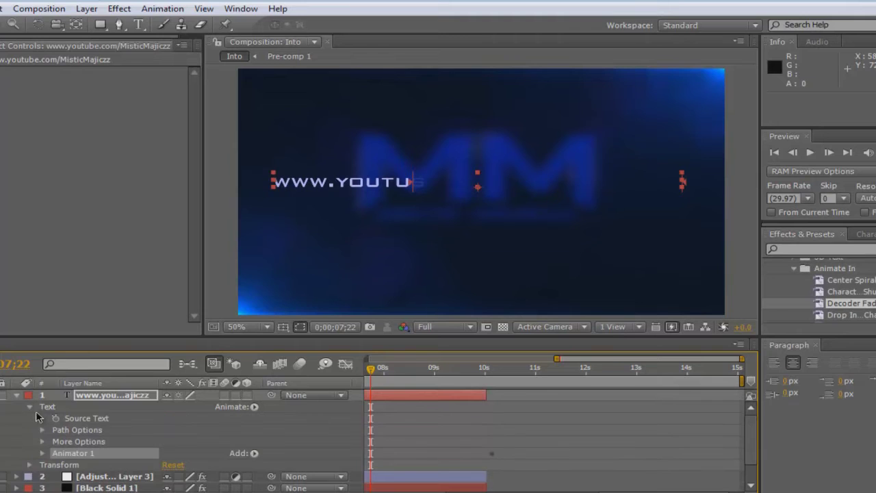
click(43, 454)
click(77, 439)
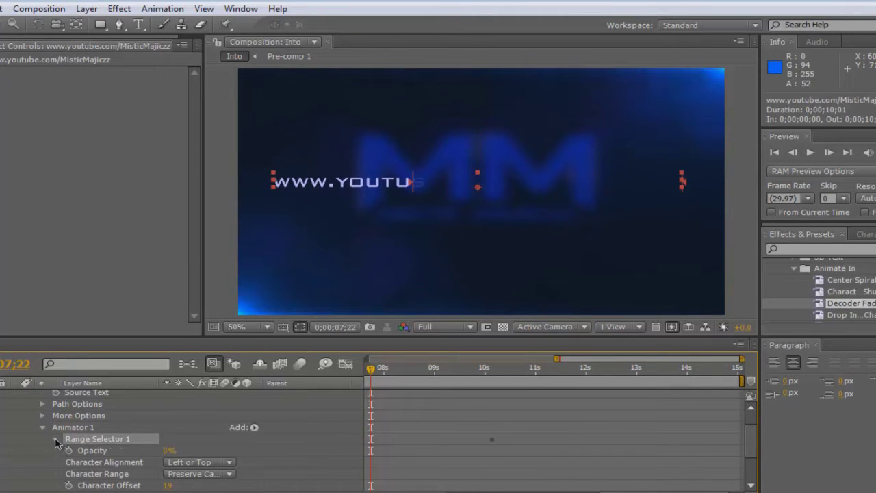
click(55, 440)
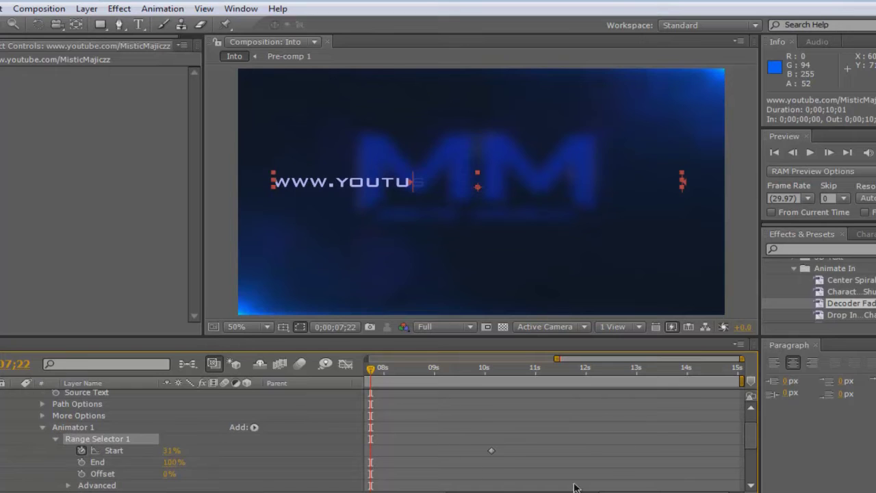
scroll(614, 454, left, 3)
click(608, 451)
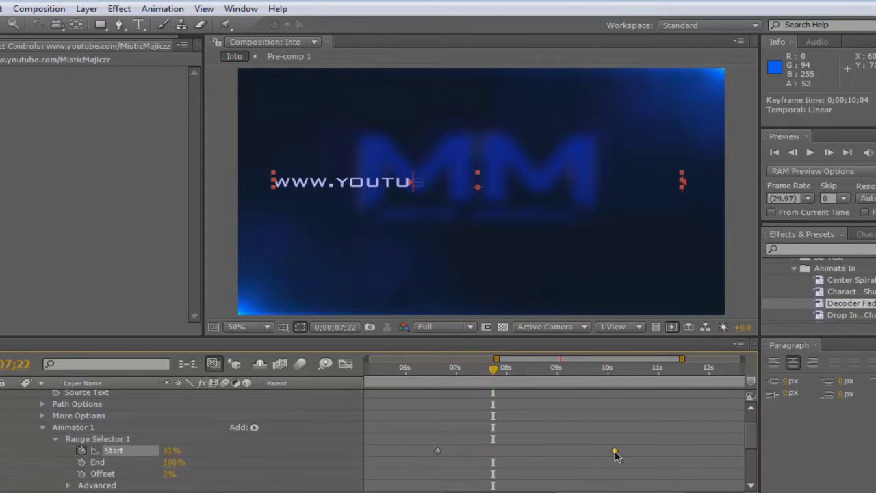
drag(608, 453, 496, 452)
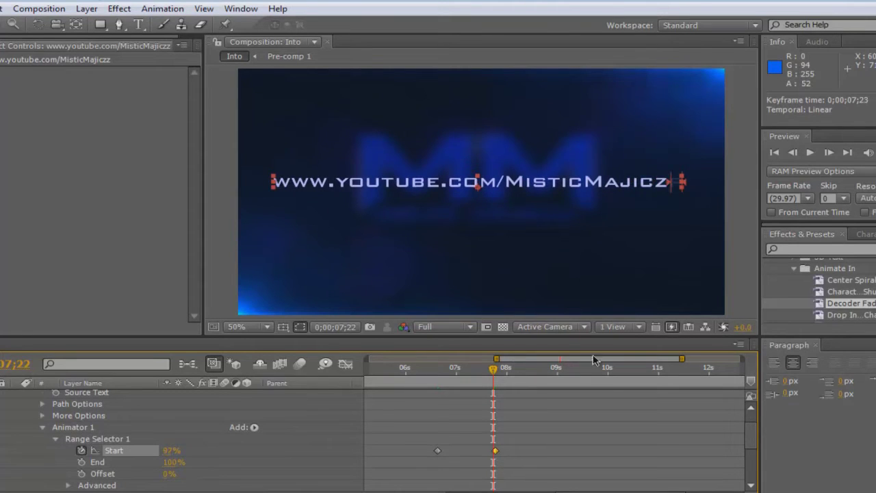
click(42, 428)
scroll(28, 417, up, 2)
click(29, 406)
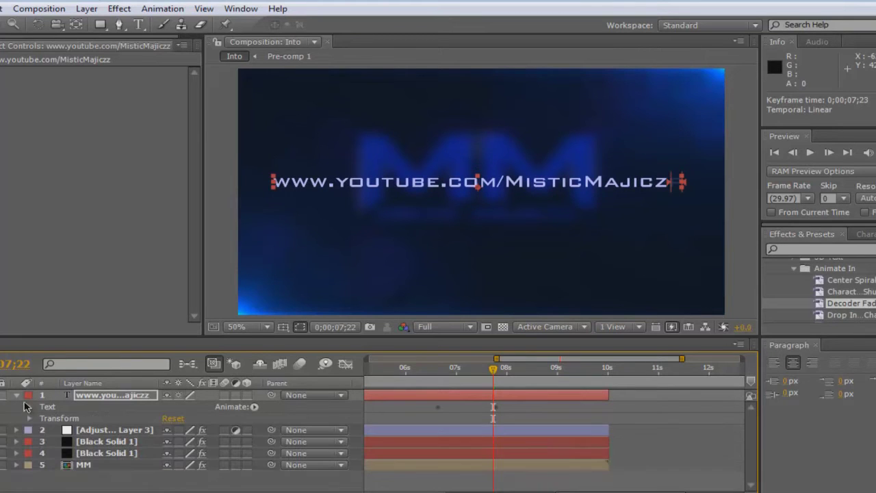
Set the composition duration back to 10 seconds and scrub to see the address fully decoded by 7;22.
click(17, 396)
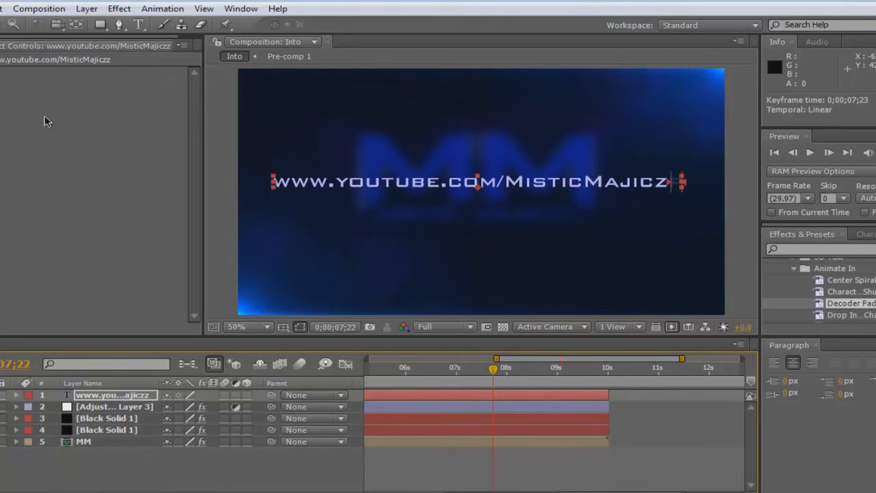
click(41, 9)
click(69, 44)
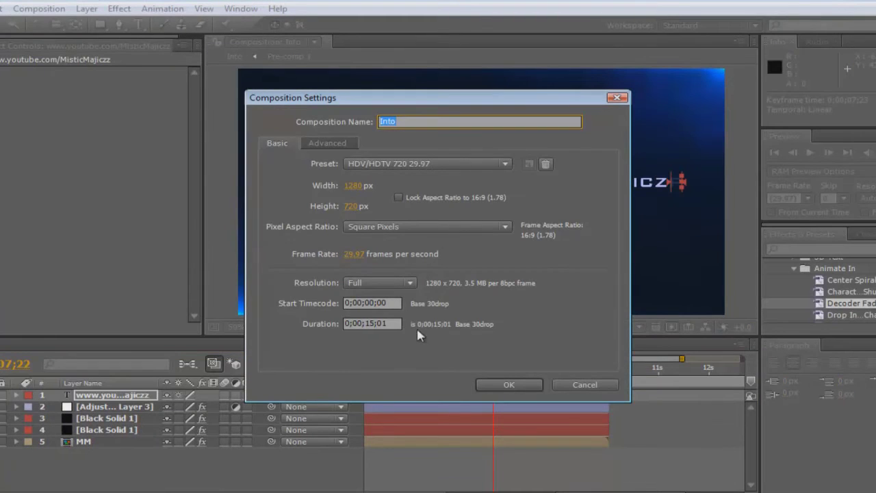
click(370, 323)
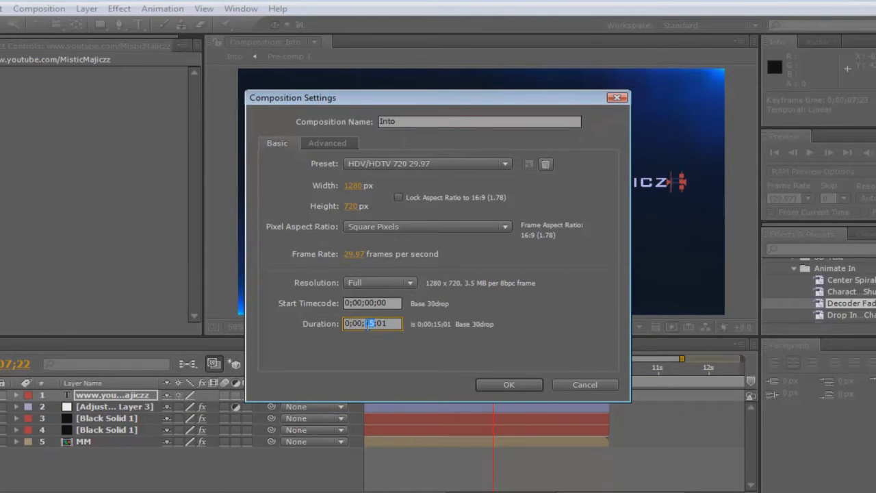
key(Return)
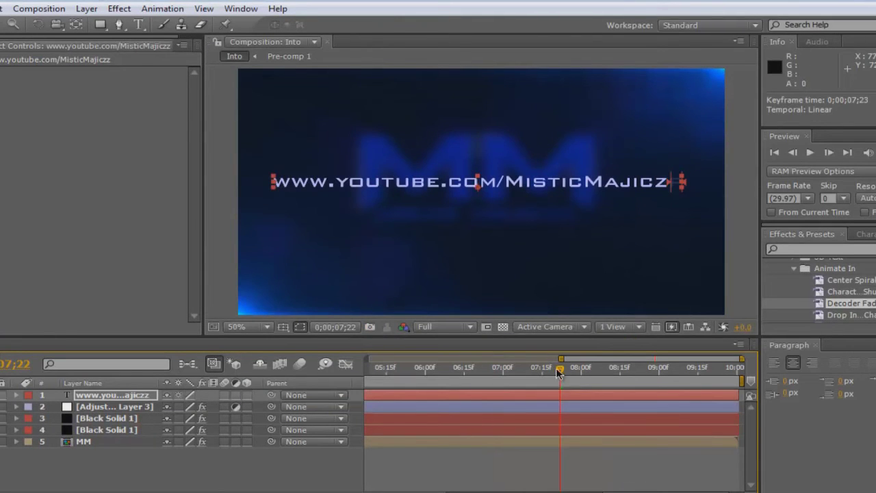
mouse_move(560, 370)
mouse_down()
mouse_move(597, 373)
mouse_move(452, 378)
mouse_move(560, 373)
mouse_up()
click(147, 477)
Add a new 1280×720 black solid layer, Black Solid 5, to the comp.
click(87, 8)
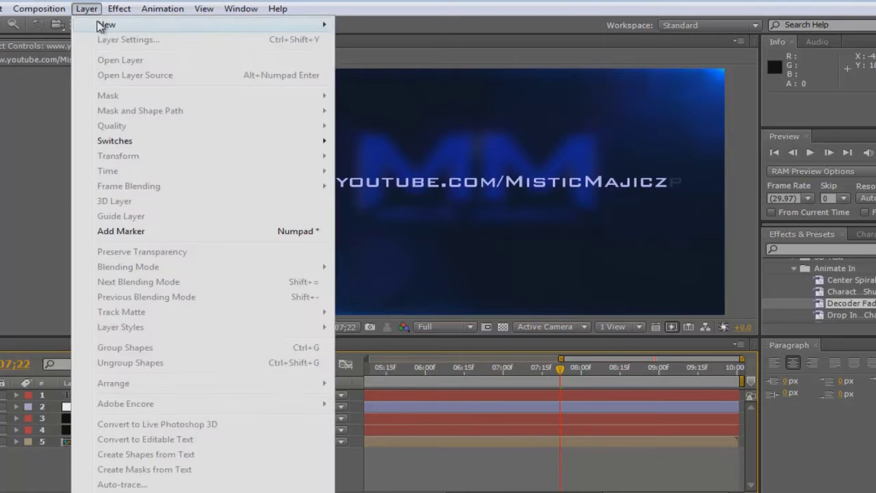
mouse_move(104, 24)
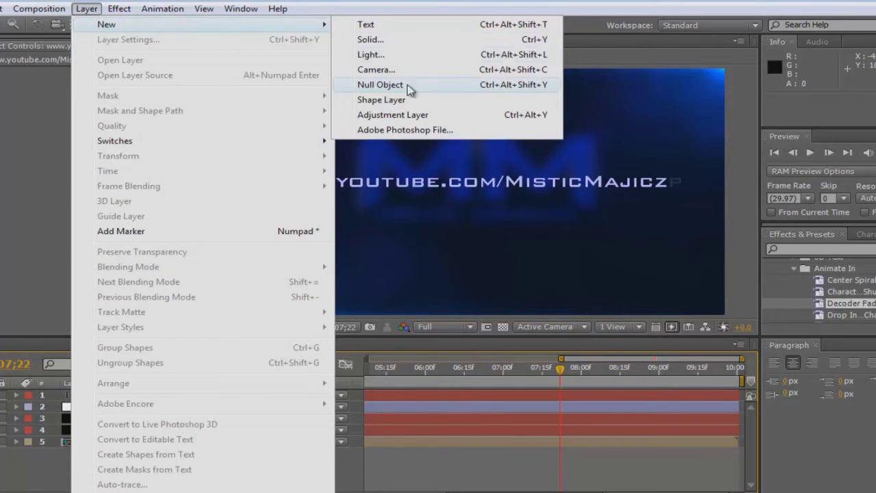
click(403, 39)
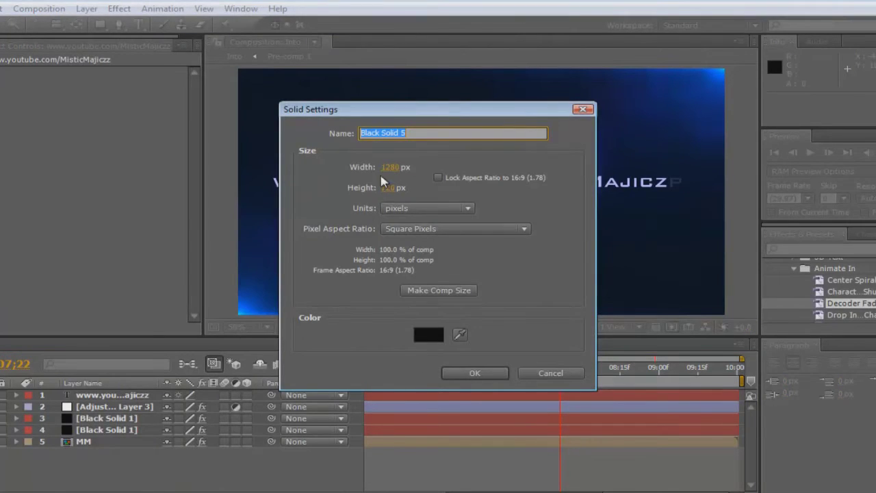
click(491, 374)
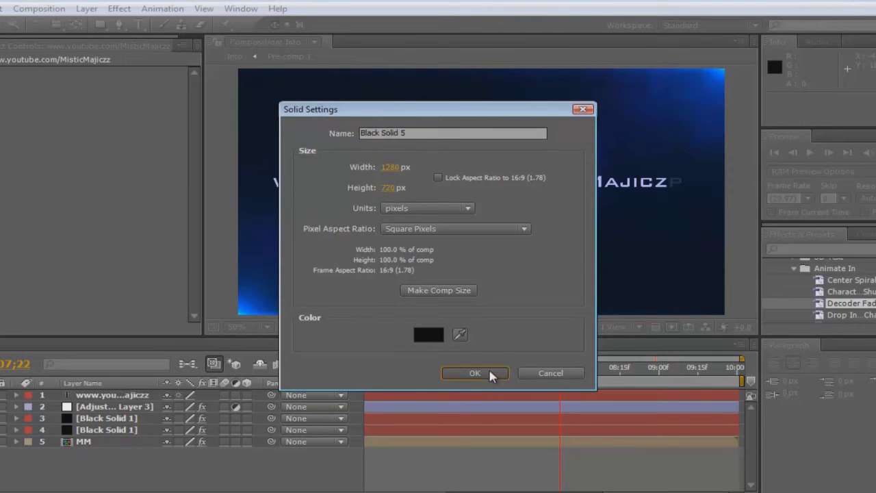
Apply the Video Copilot Optical Flares effect to Black Solid 5.
click(121, 9)
mouse_move(291, 422)
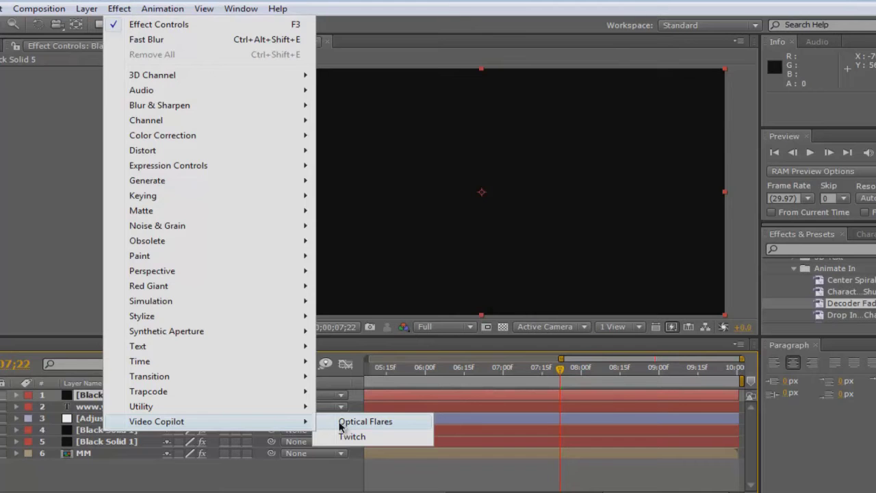
click(365, 422)
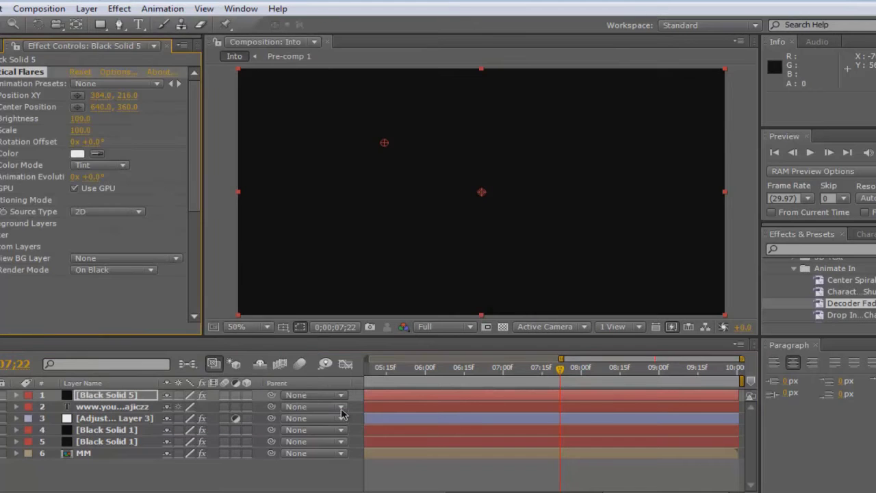
Clear all existing lens objects from the Optical Flares preset.
click(118, 73)
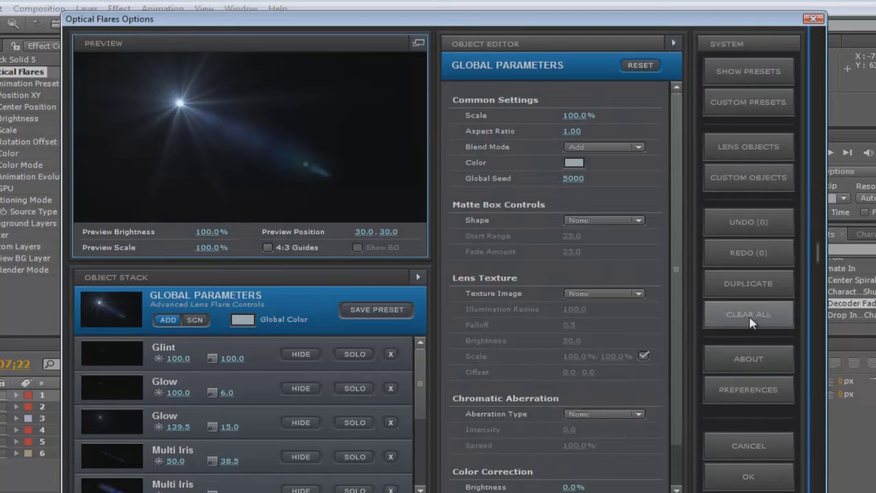
click(748, 314)
click(408, 282)
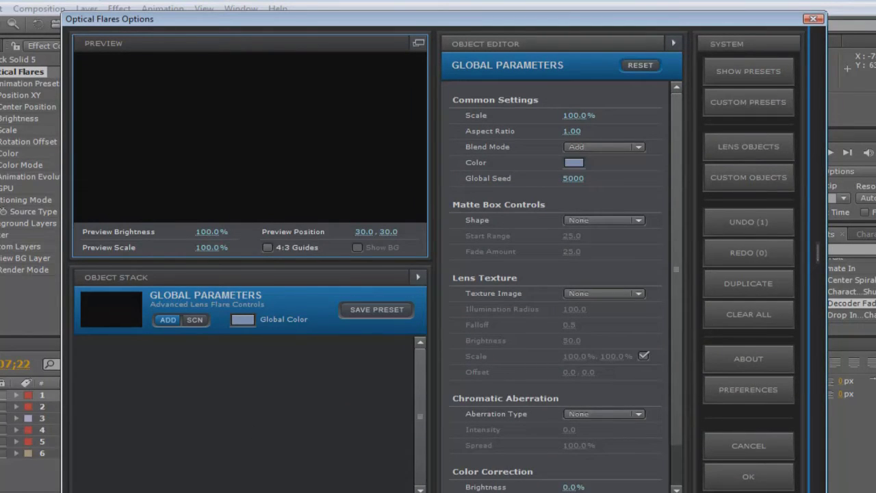
Add a Glow and a Streak lens object, scaling the Streak to 83.5%.
click(748, 146)
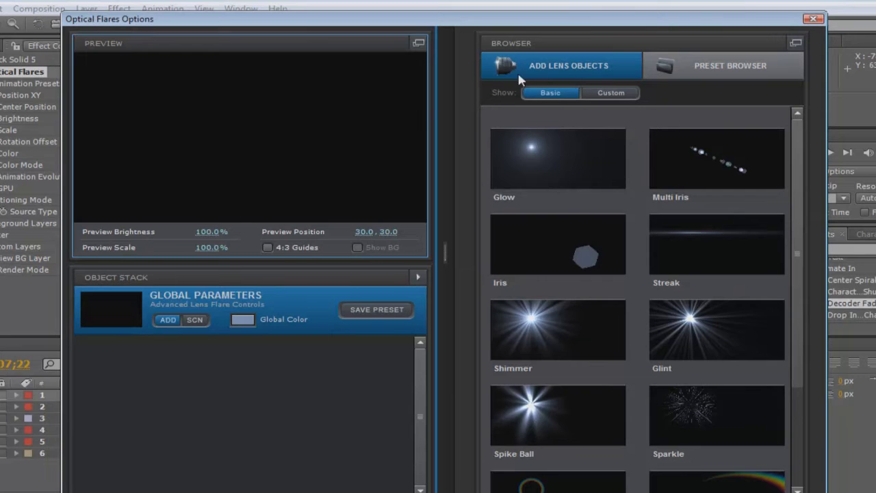
click(572, 146)
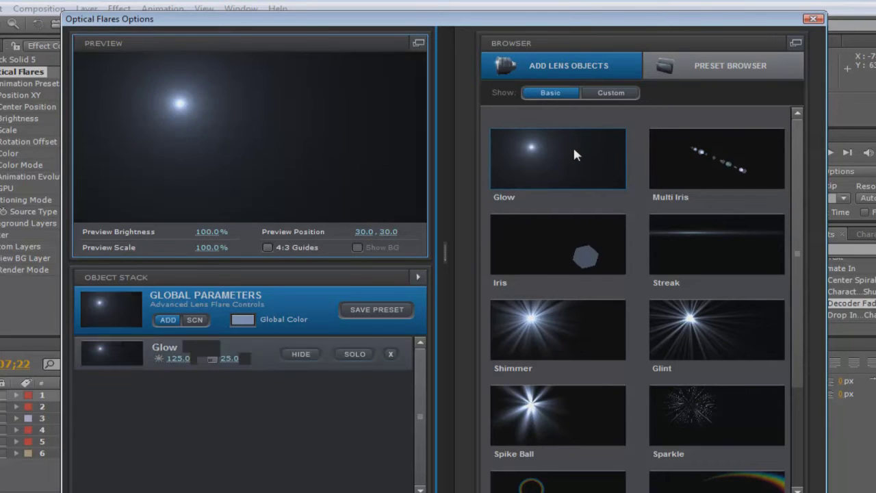
click(668, 229)
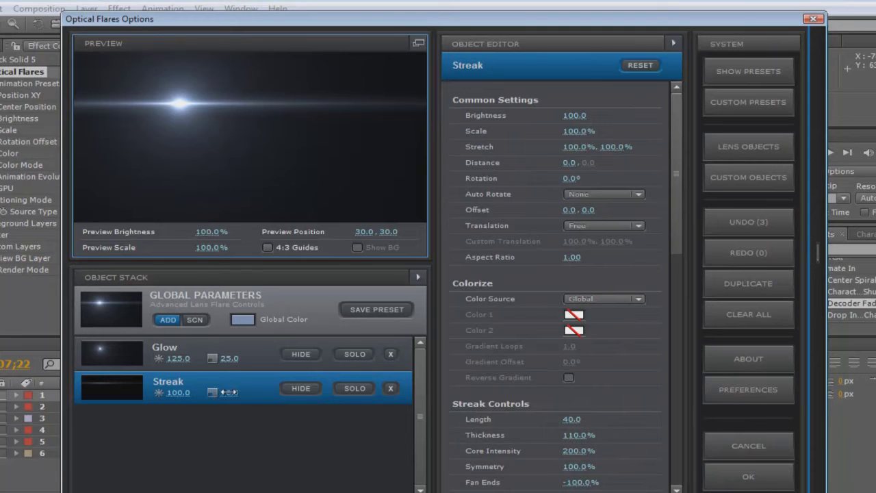
drag(208, 395, 209, 396)
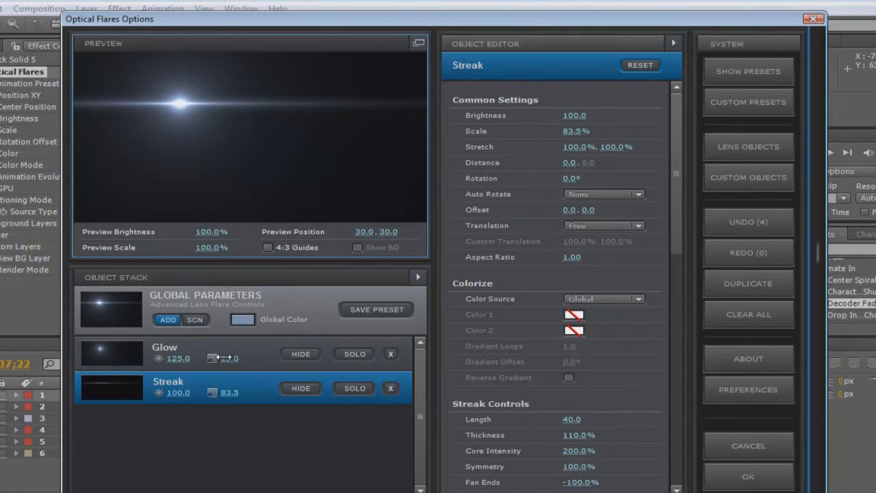
Set the flare's Global Color to blue.
click(245, 319)
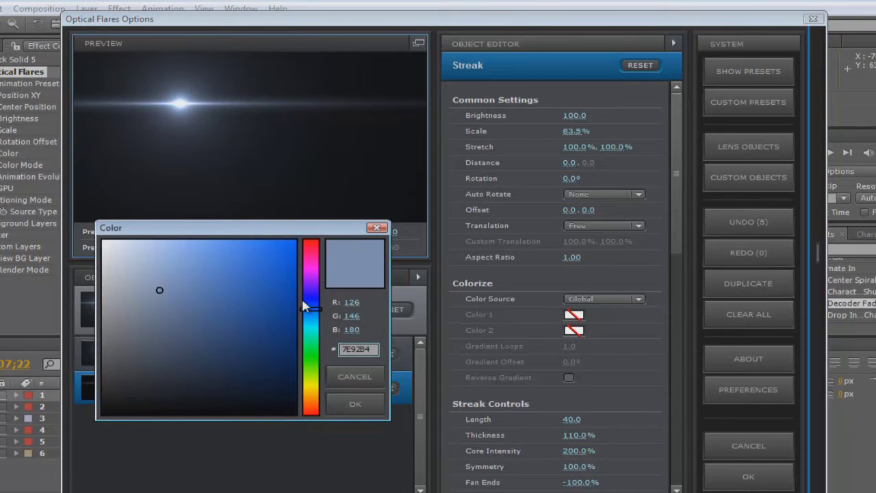
mouse_move(310, 305)
mouse_down()
mouse_move(316, 291)
mouse_move(316, 299)
mouse_move(303, 293)
mouse_move(299, 332)
mouse_move(321, 241)
mouse_move(284, 240)
mouse_move(248, 272)
mouse_move(256, 282)
mouse_up()
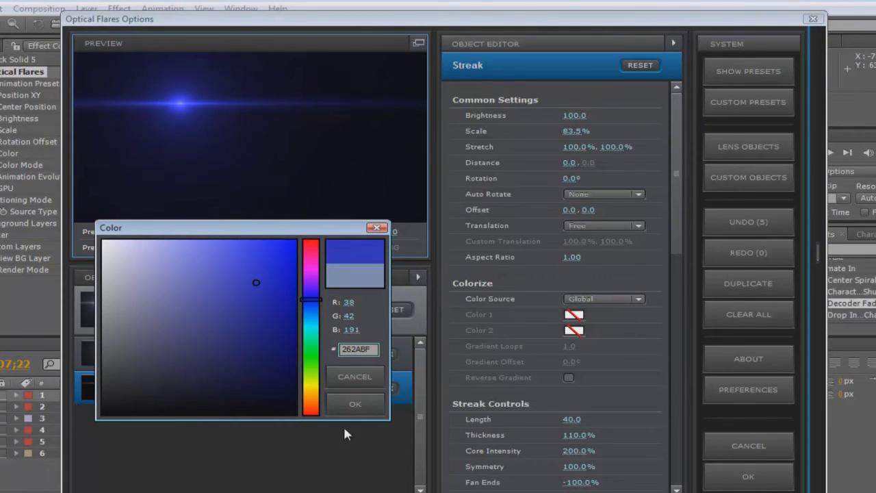
click(353, 405)
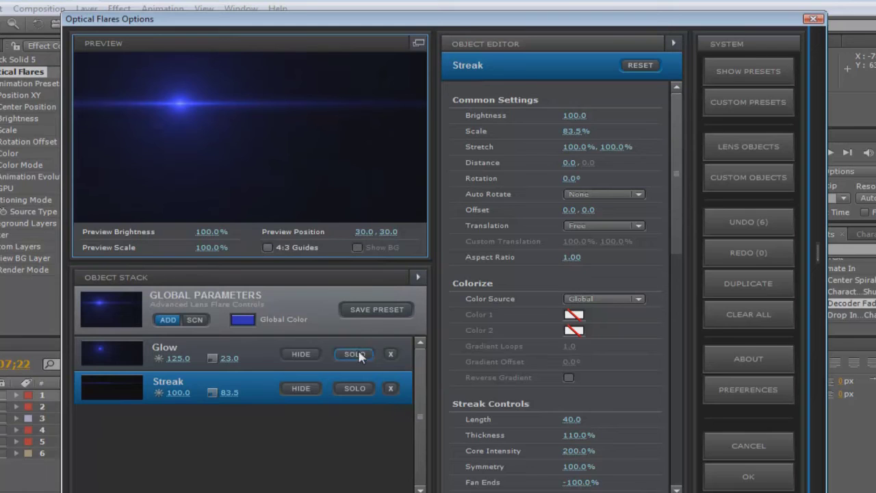
Set the Streak's Color 1 to a saturated blue.
click(564, 316)
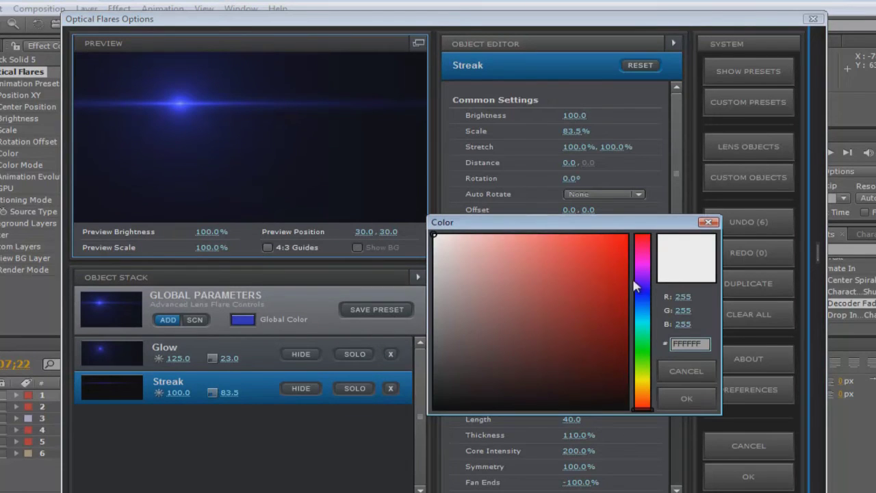
click(642, 295)
mouse_move(614, 284)
mouse_down()
mouse_move(626, 271)
mouse_move(598, 249)
mouse_move(608, 245)
mouse_move(572, 238)
mouse_up()
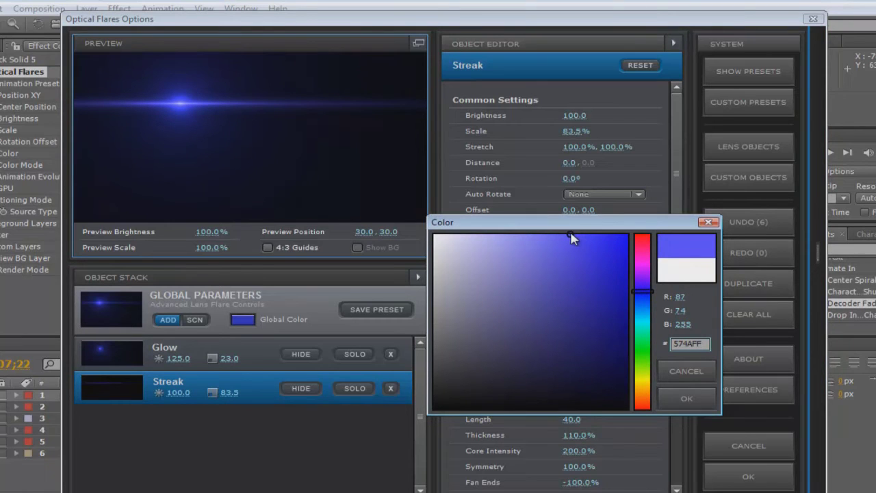
click(686, 398)
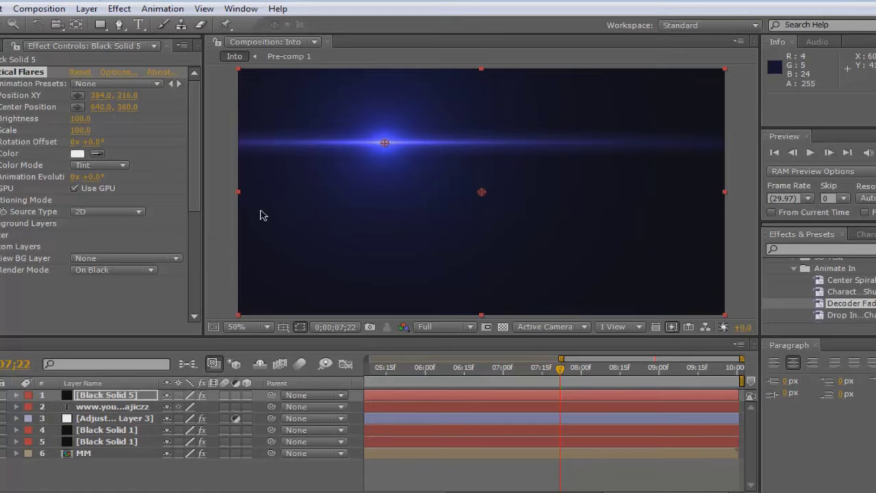
Set the flare's Render Mode to On Transparent so it overlays the text.
click(147, 272)
click(137, 288)
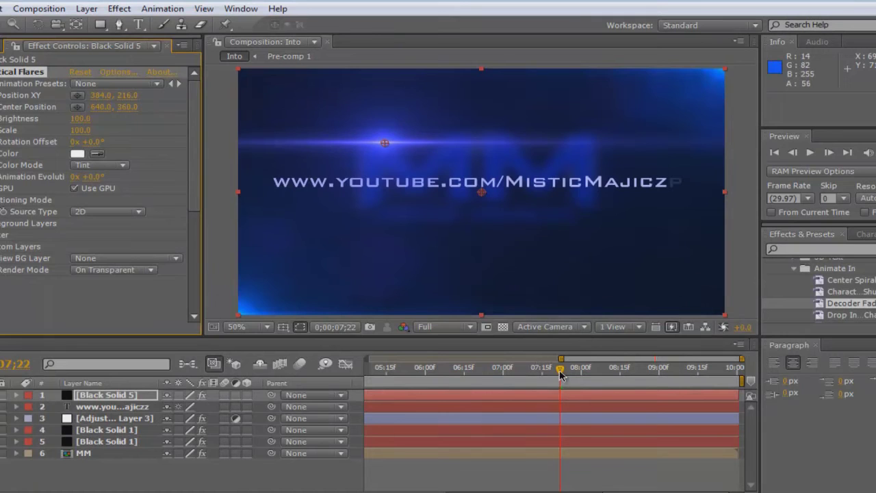
drag(559, 374, 478, 372)
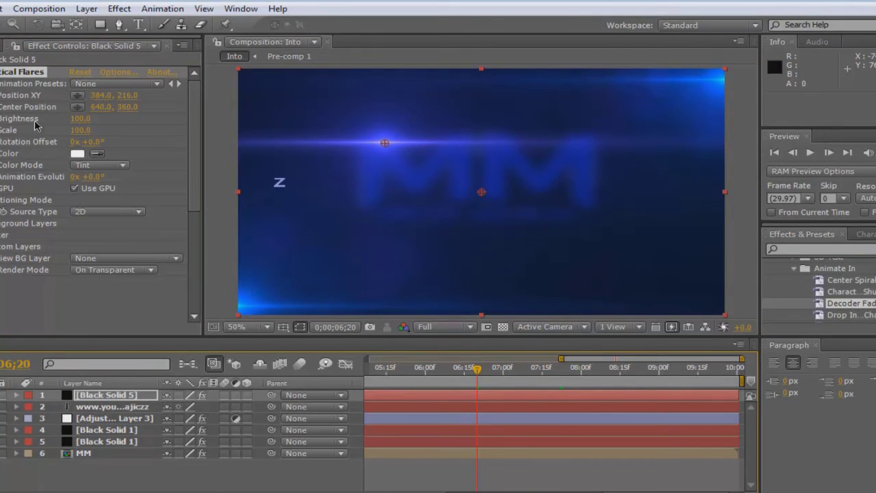
Place the flare with the Position XY target and slide it to -189, 334.
click(76, 95)
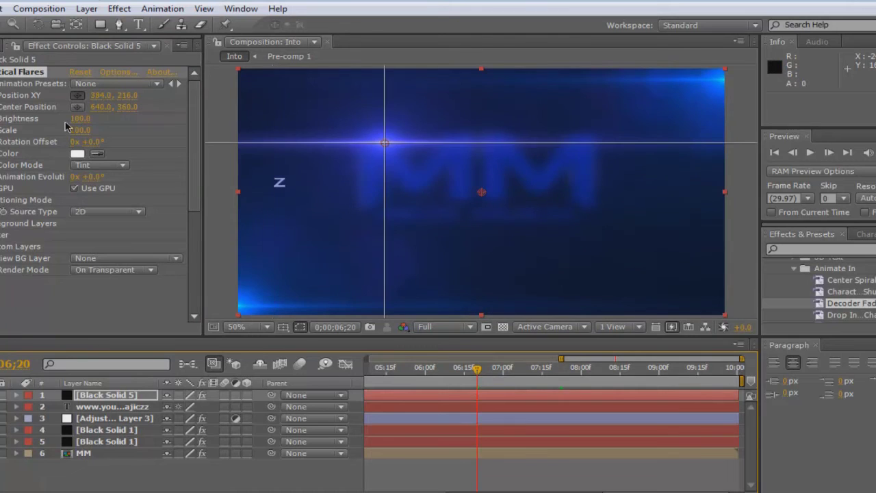
click(279, 183)
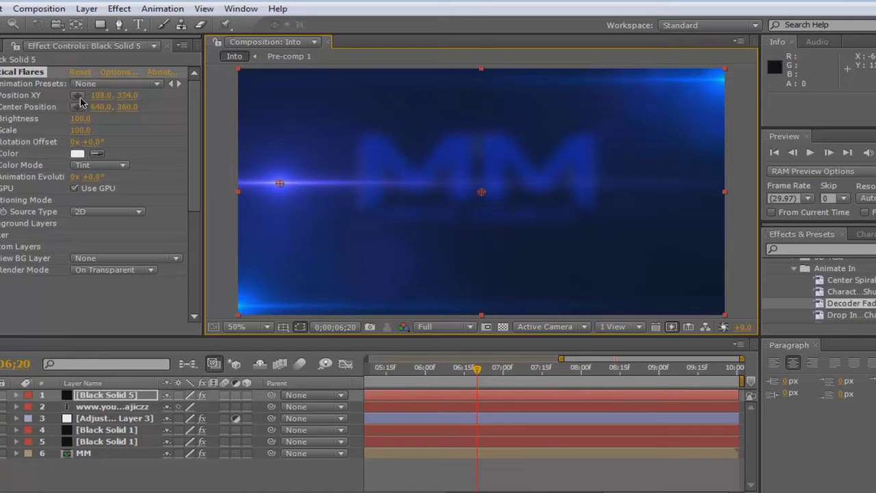
drag(101, 97, 2, 97)
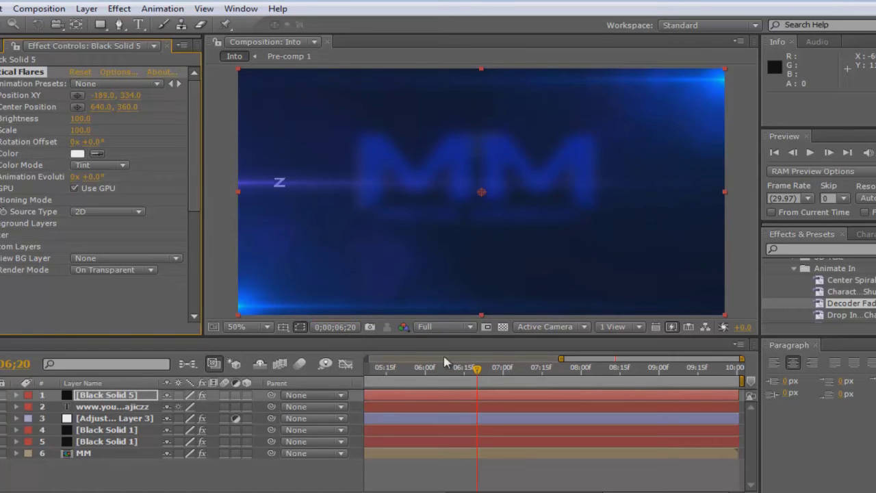
drag(478, 375, 458, 375)
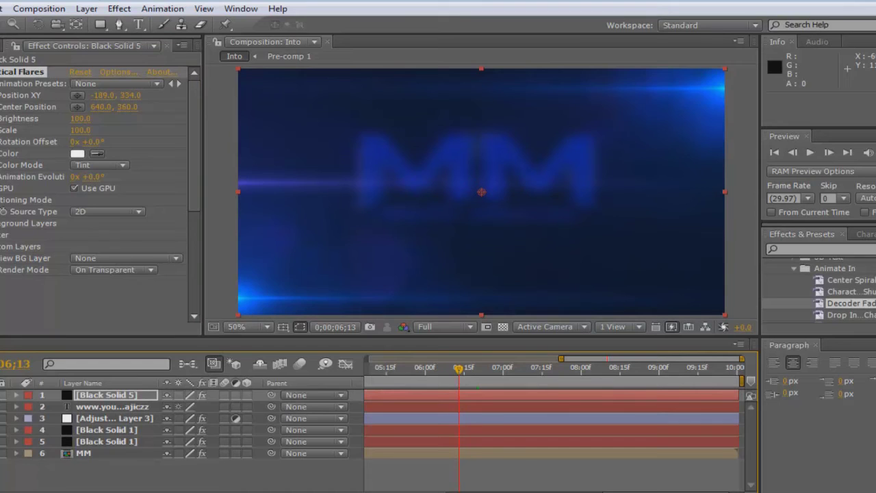
Keyframe Position XY at 6;20 by the left edge, 7;23 past the text, 8;00 at 1770, 334.
click(1, 98)
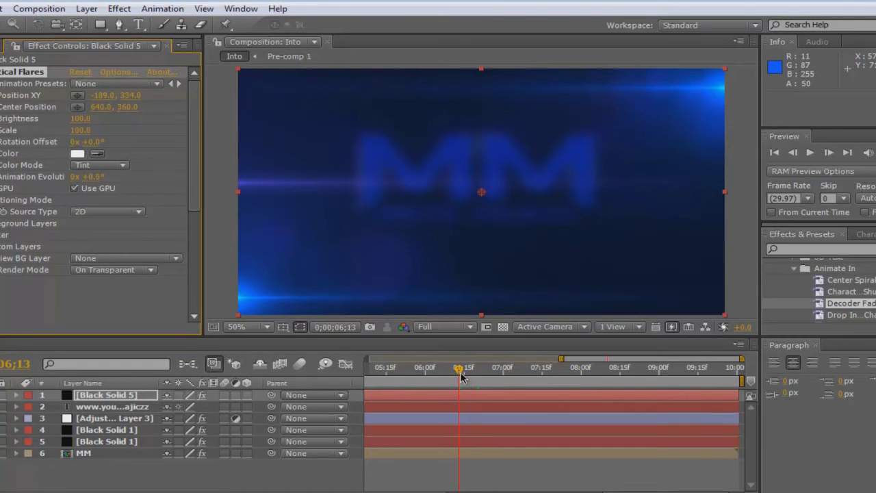
drag(462, 373, 480, 371)
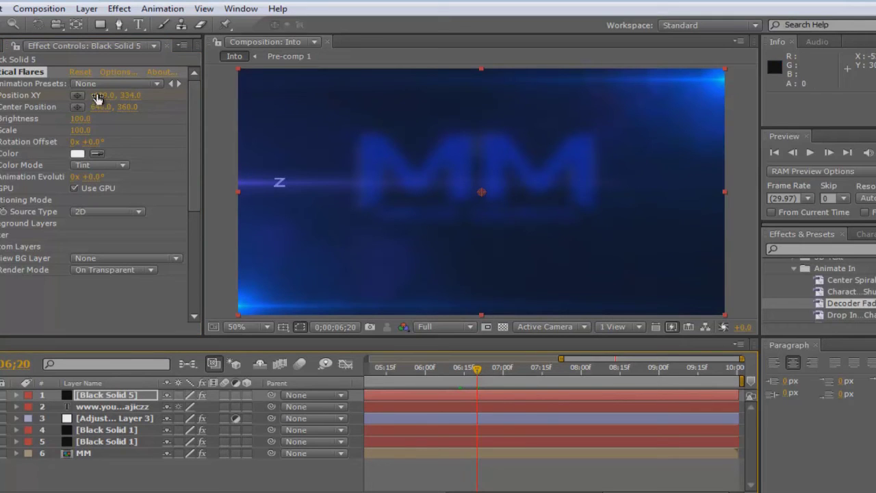
drag(93, 95, 299, 82)
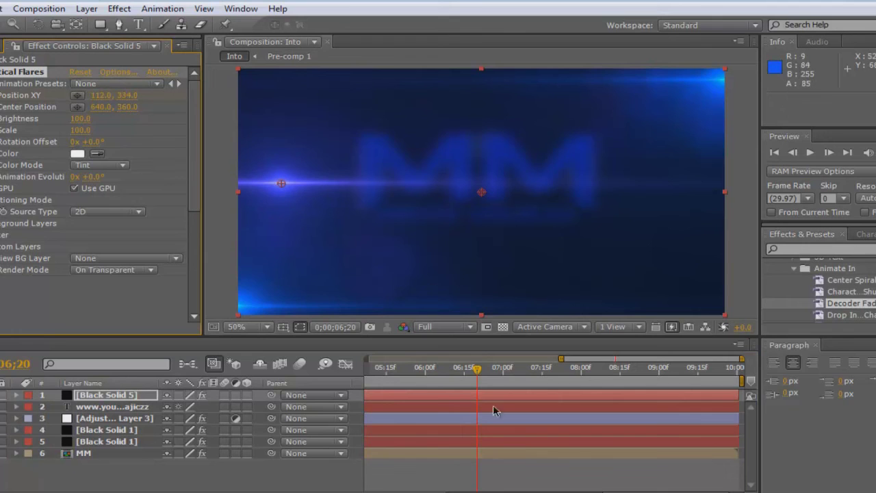
drag(478, 370, 564, 370)
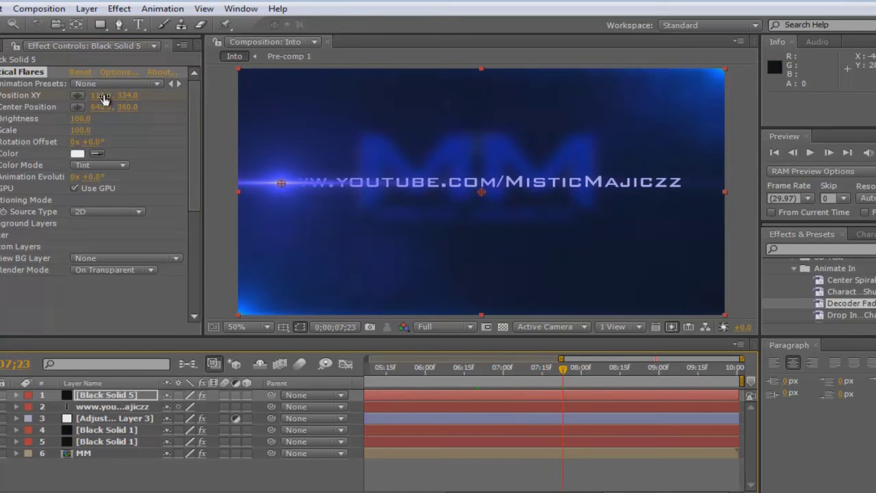
drag(103, 98, 874, 94)
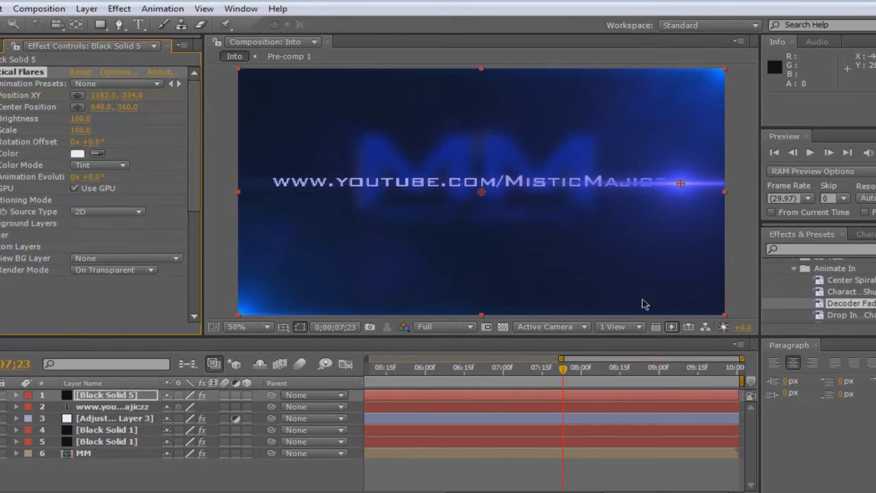
drag(563, 373, 581, 372)
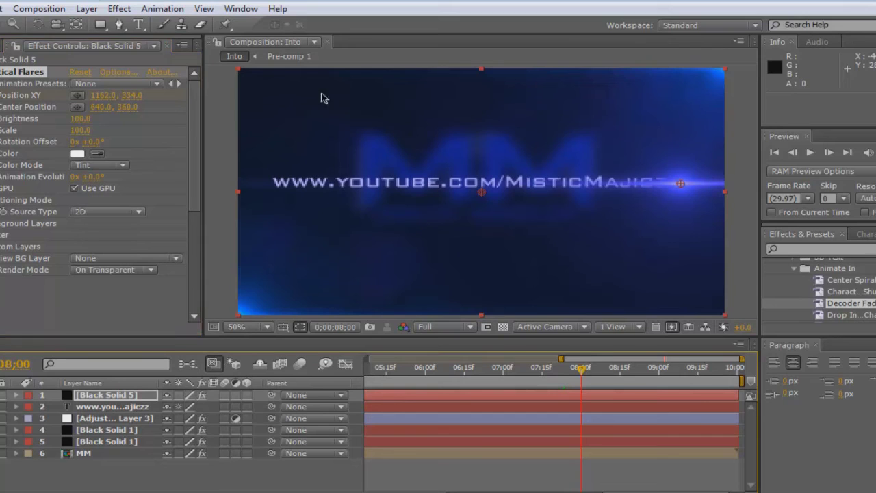
drag(132, 92, 461, 87)
drag(549, 84, 551, 85)
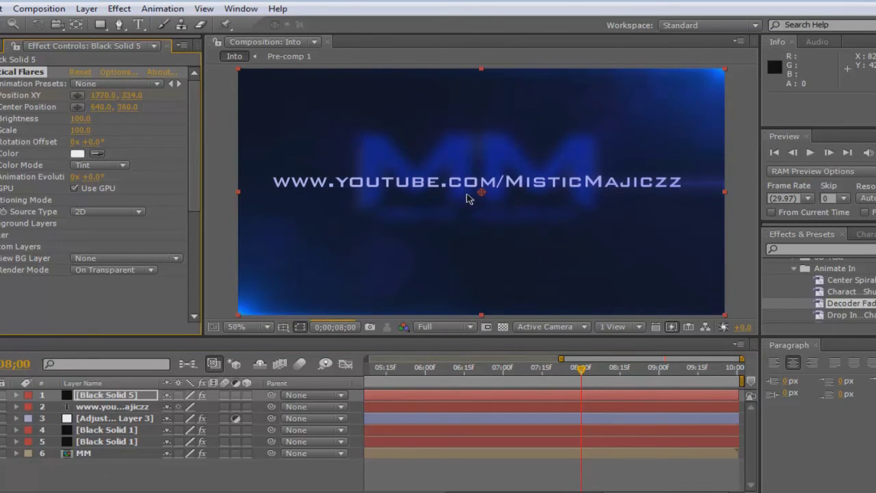
drag(581, 370, 471, 370)
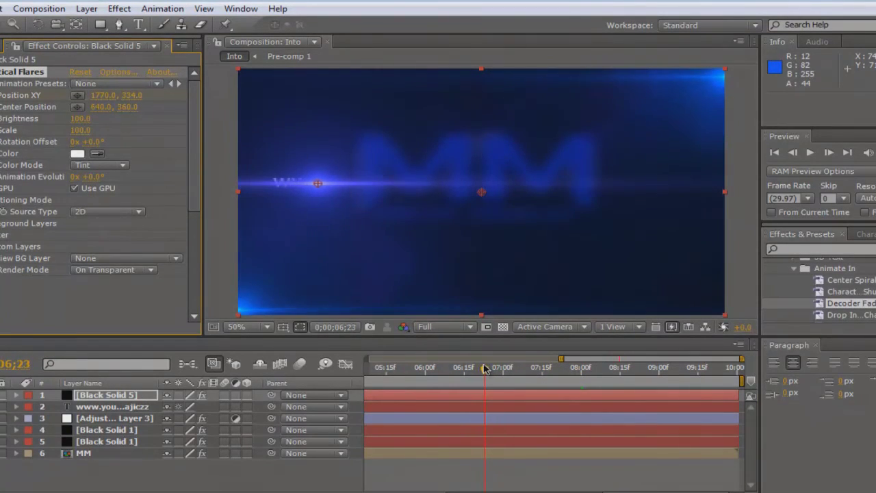
drag(484, 370, 552, 368)
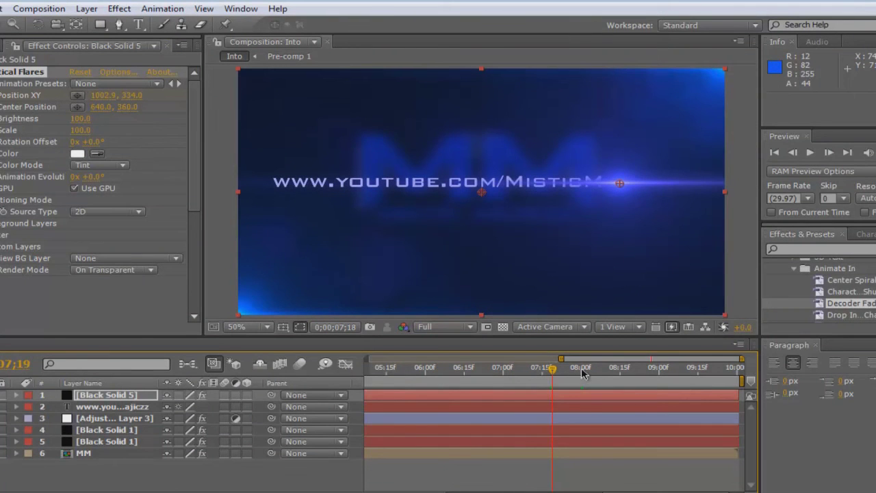
drag(582, 371, 554, 372)
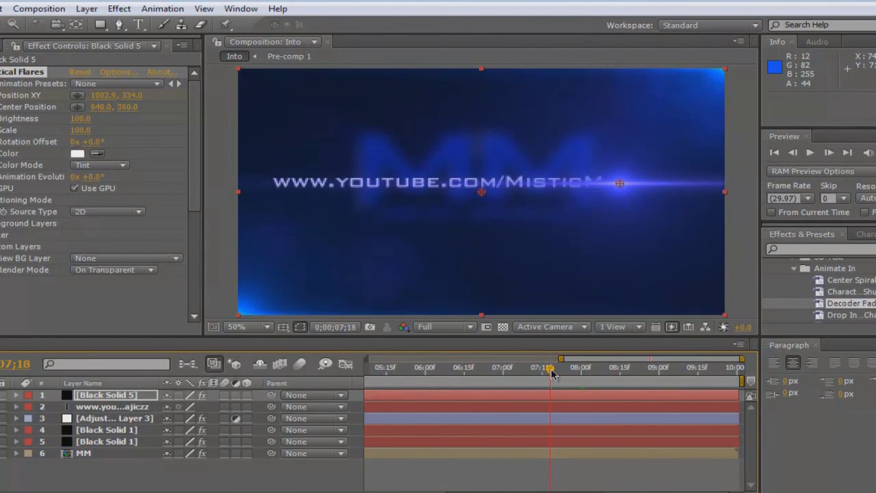
drag(553, 373, 521, 375)
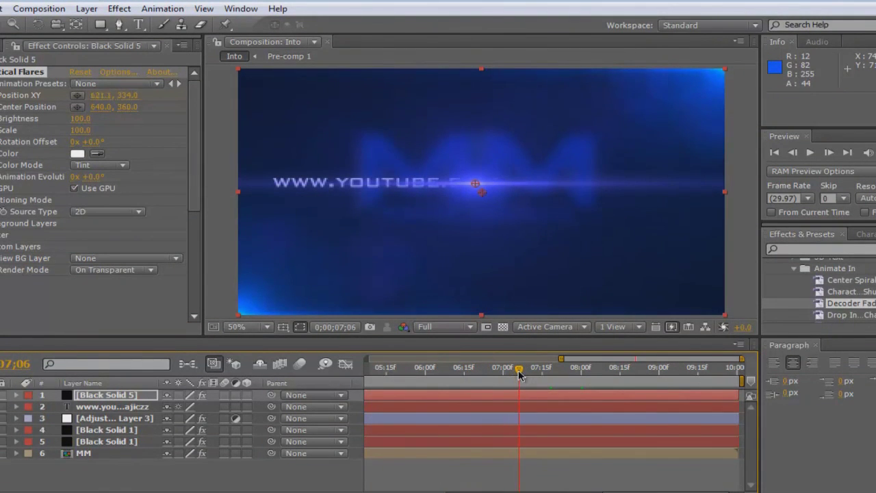